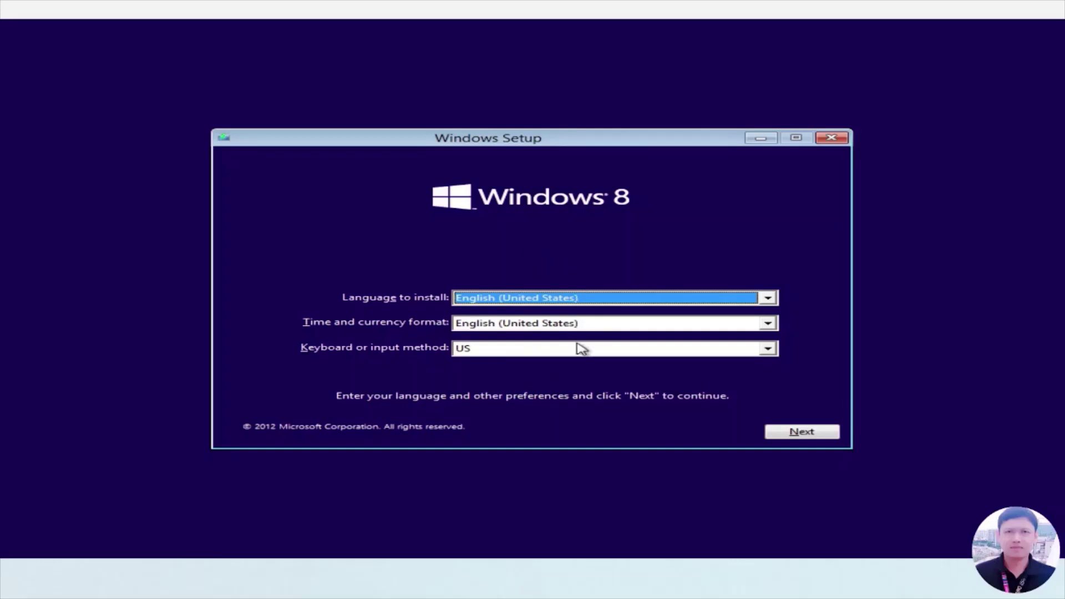
Step: Start the Windows 8 installation with the default language, moving past the product key page
click(813, 436)
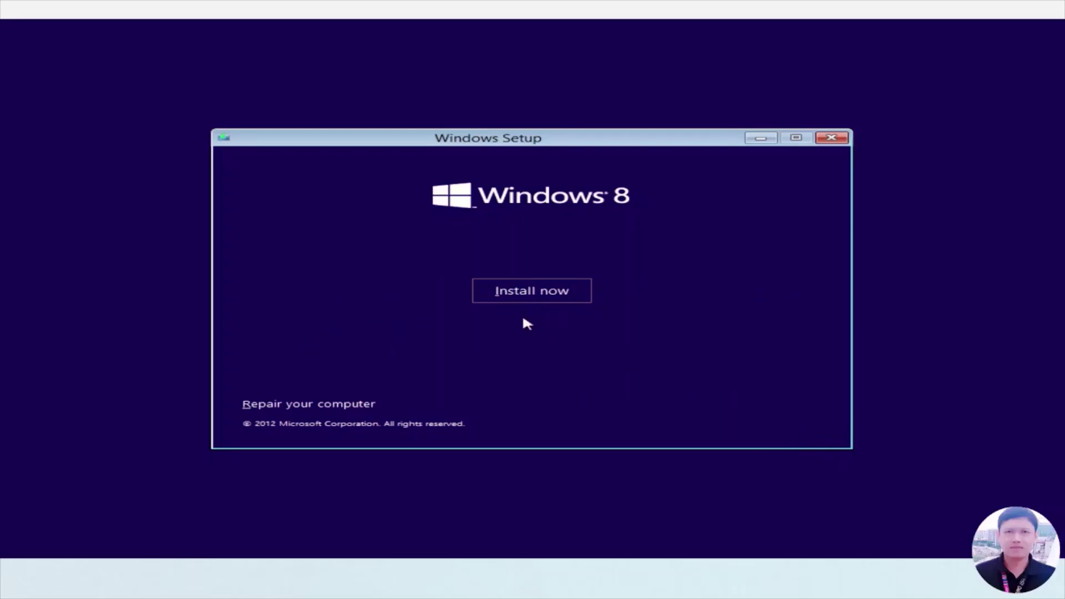
click(511, 293)
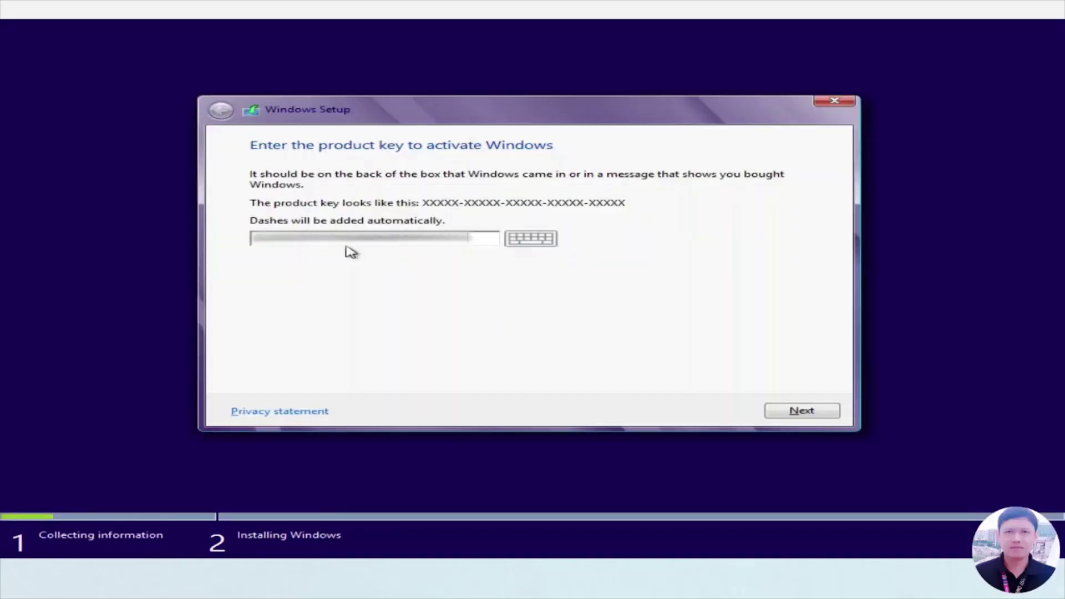
click(812, 409)
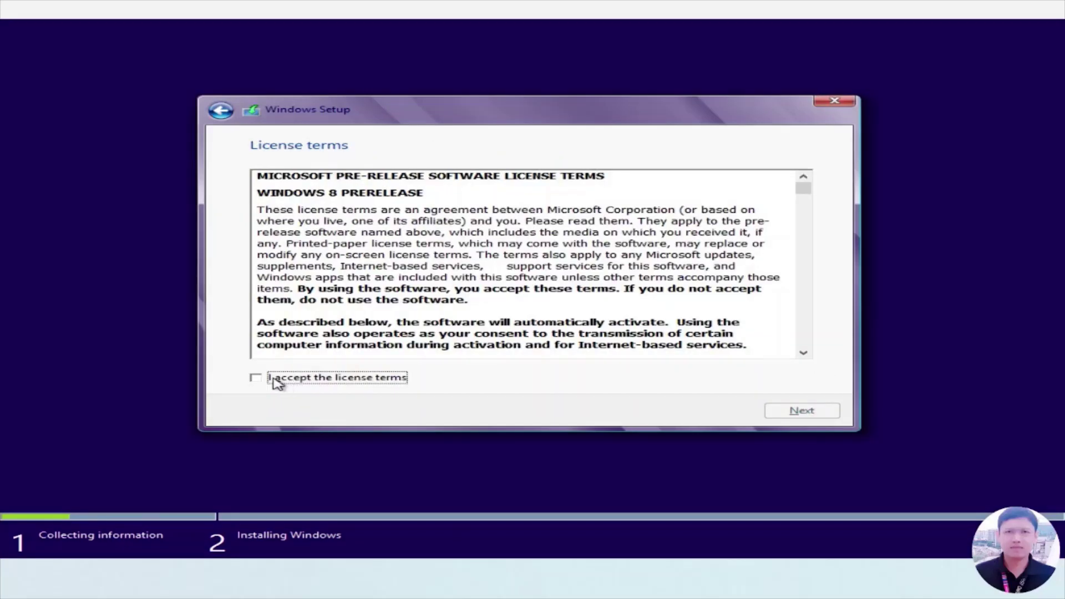
Step: Accept the license terms and choose a Custom clean installation
click(277, 383)
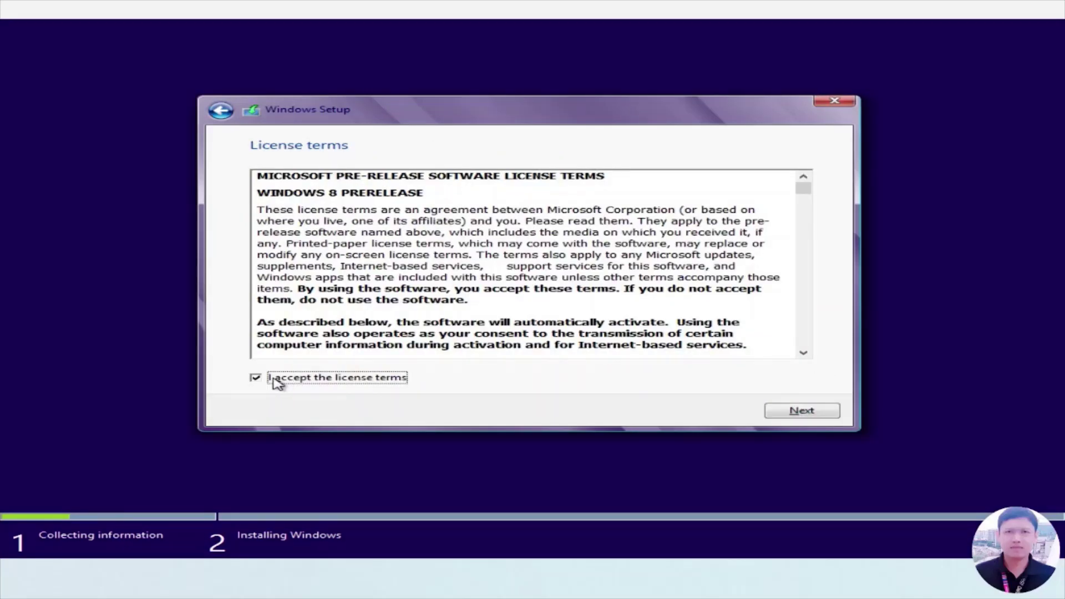
click(804, 413)
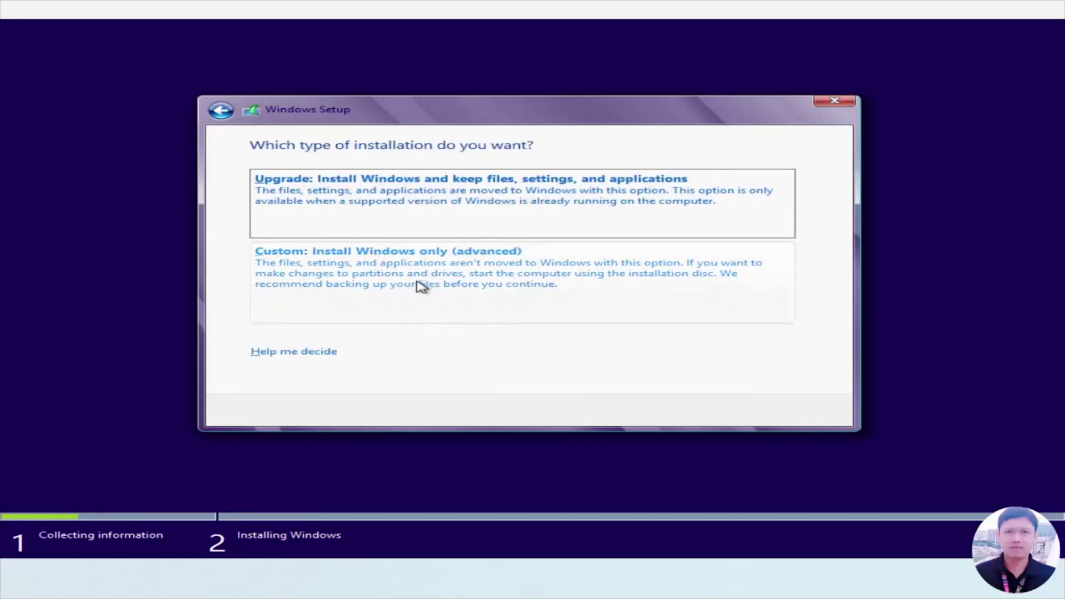
click(420, 286)
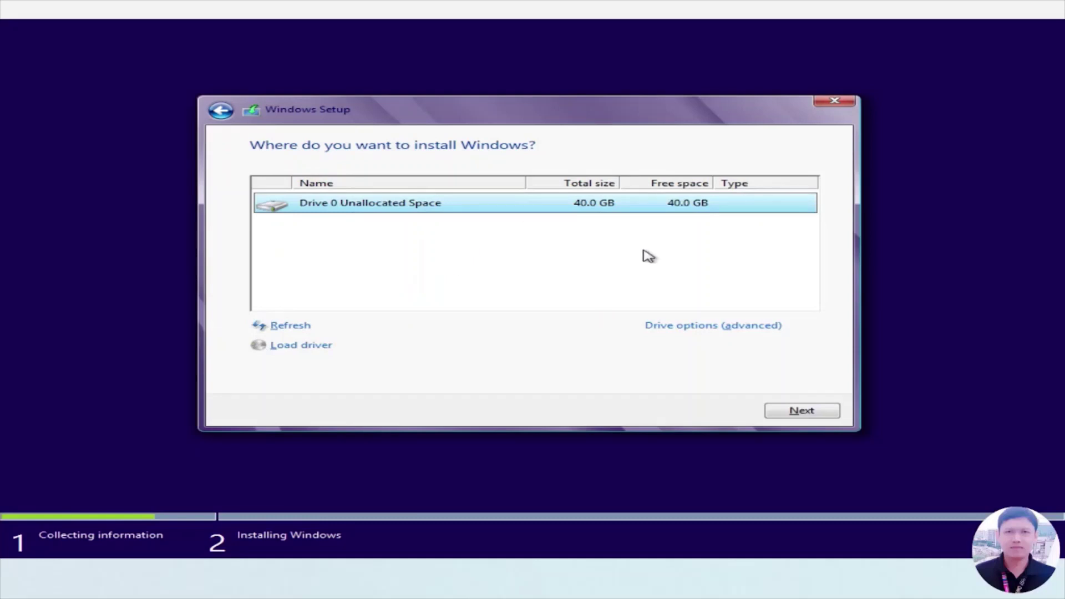
Step: Create a new 40960 MB partition on Drive 0, allowing the extra system partitions
click(693, 329)
click(696, 329)
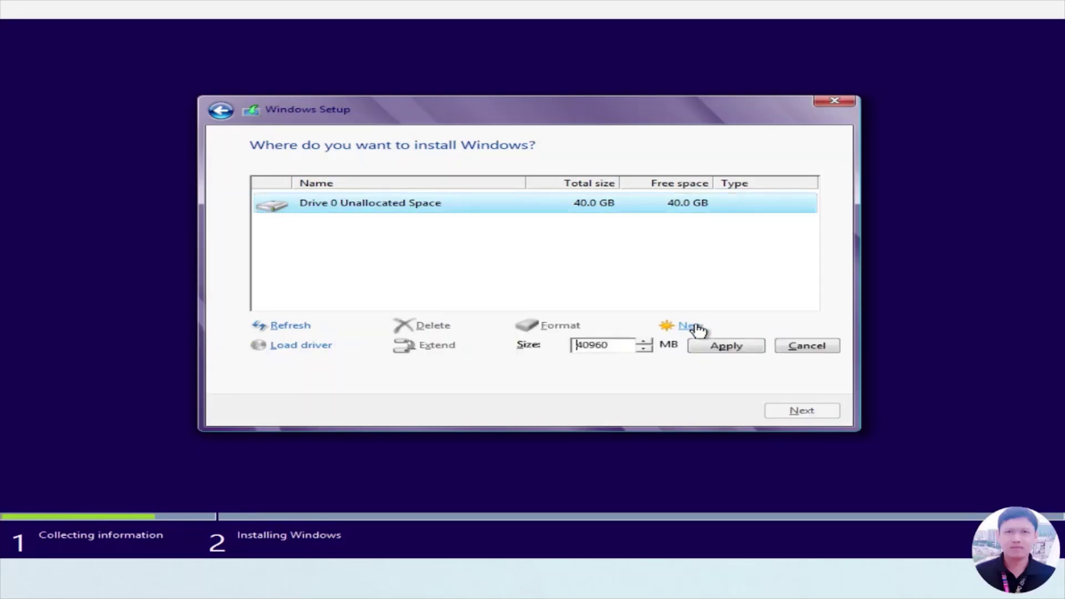
click(728, 349)
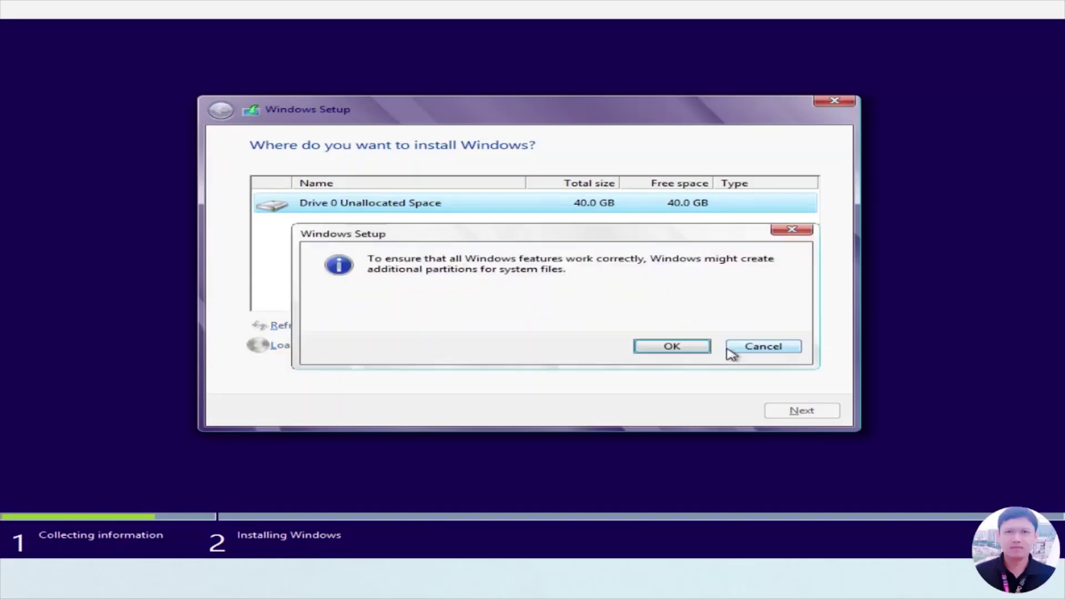
click(672, 347)
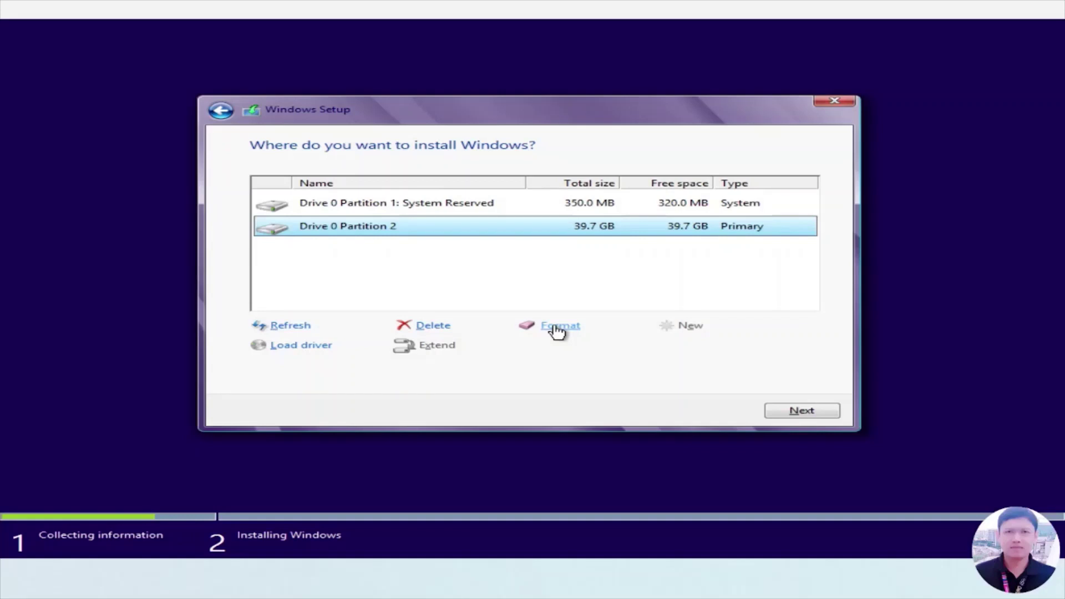
Step: Format Drive 0 Partition 2 and install Windows onto it
click(557, 331)
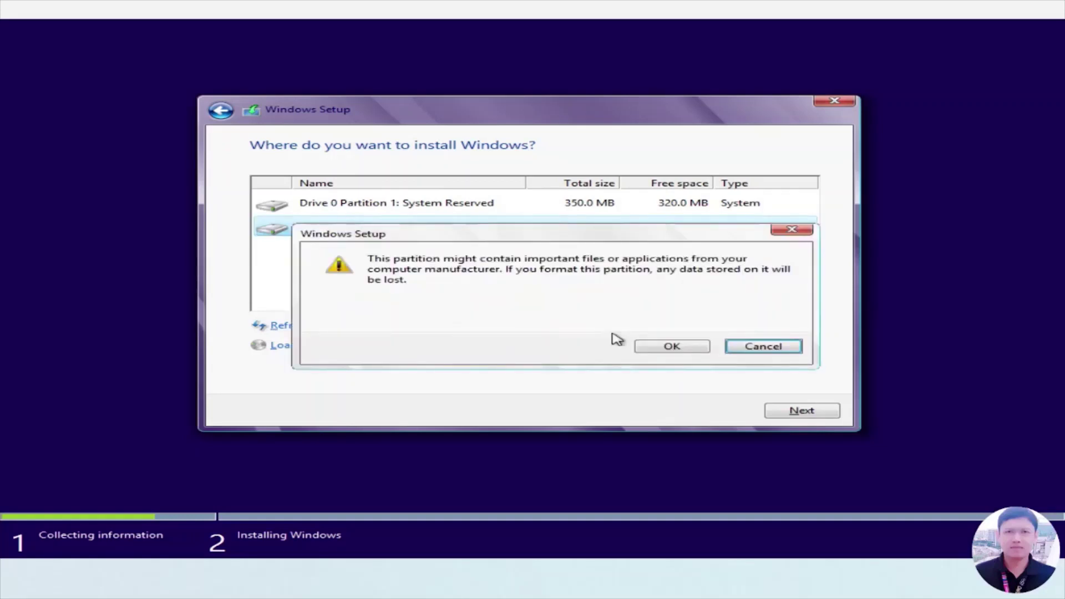
click(671, 347)
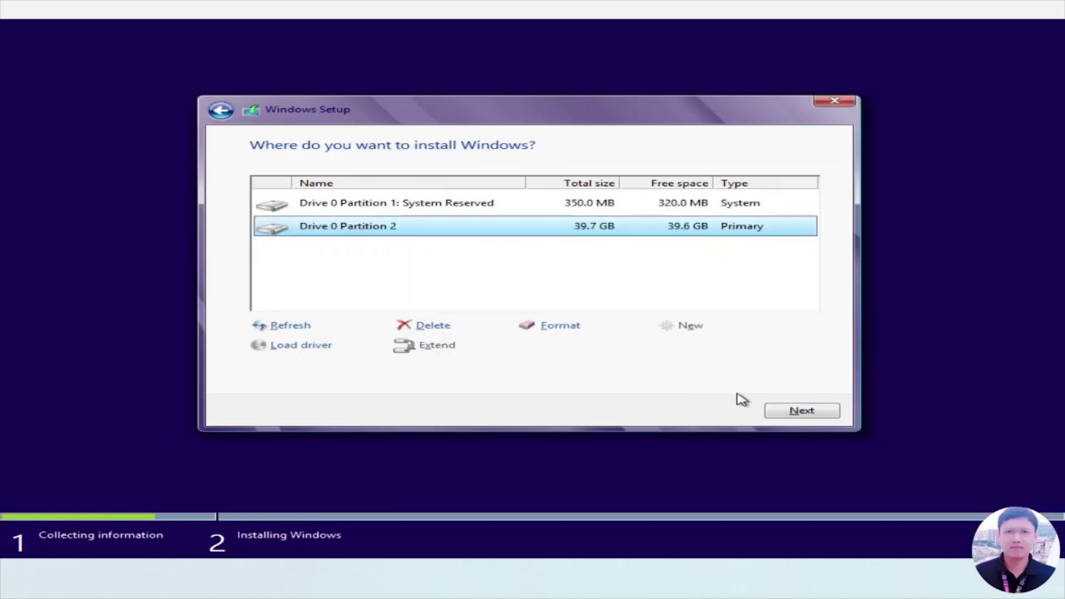
click(803, 412)
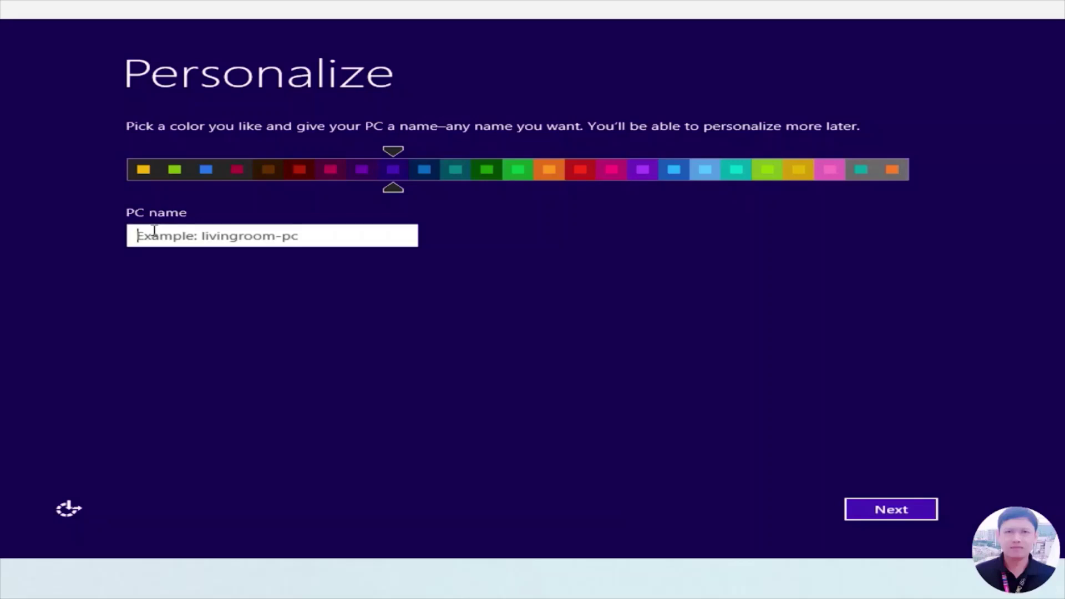
Step: Name the PC ABC, use express settings, and opt for a local account instead of Microsoft
text(ABC)
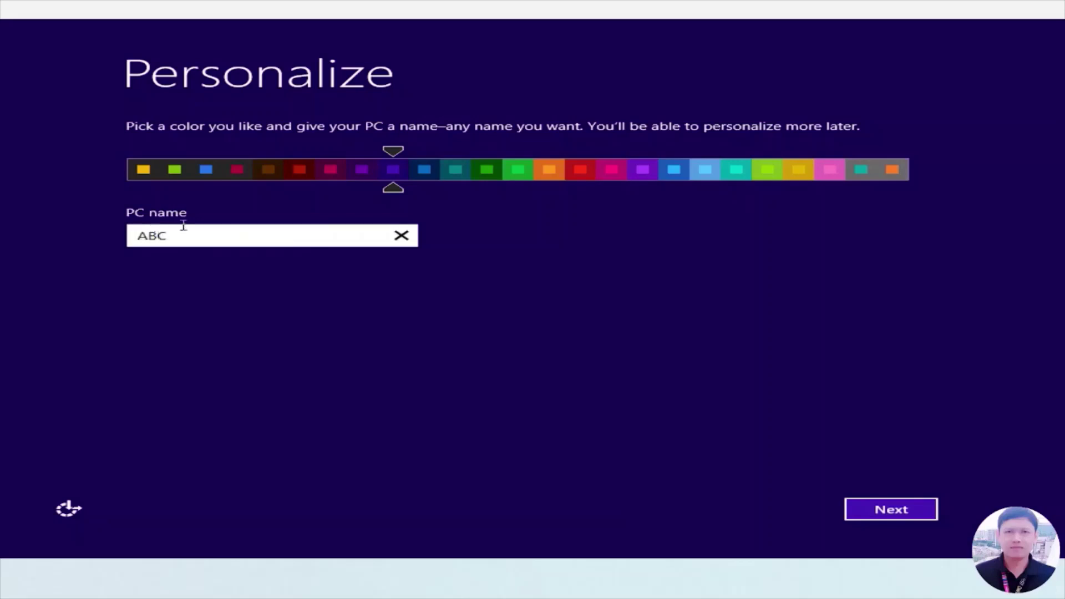
click(893, 506)
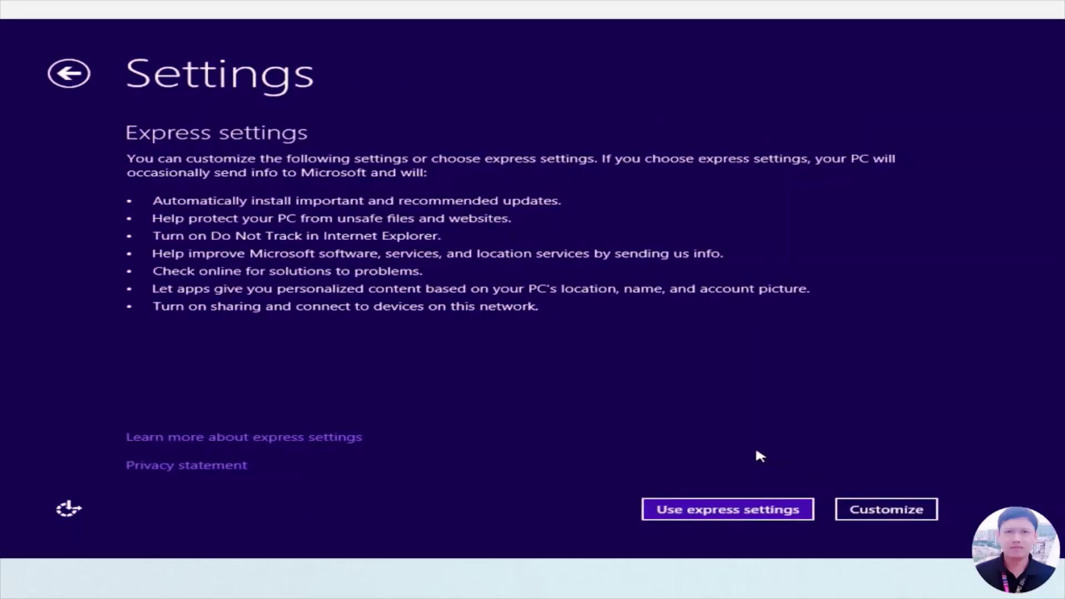
click(719, 511)
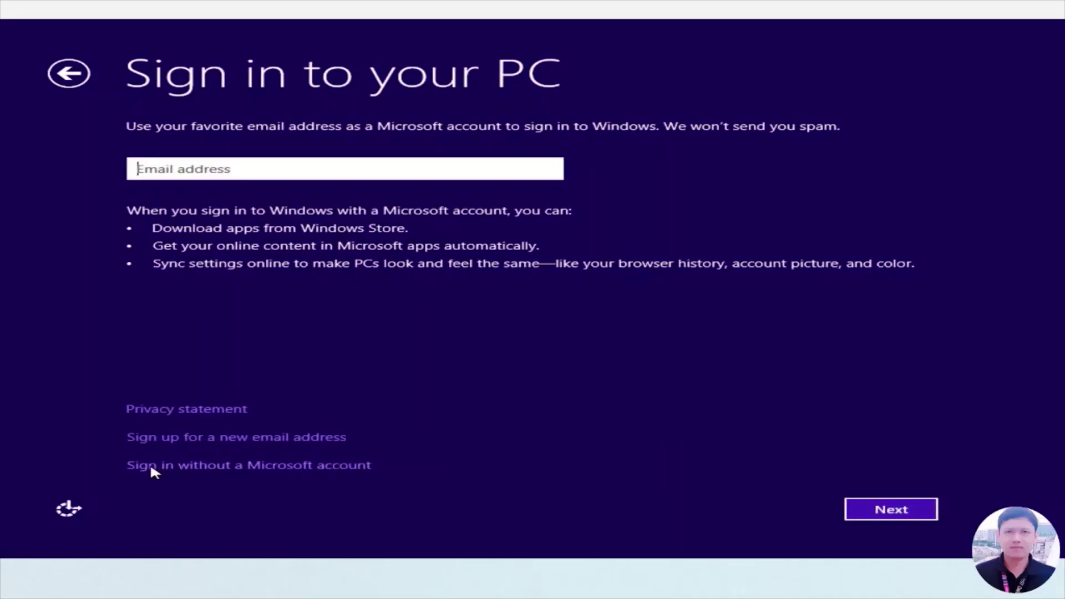
click(284, 468)
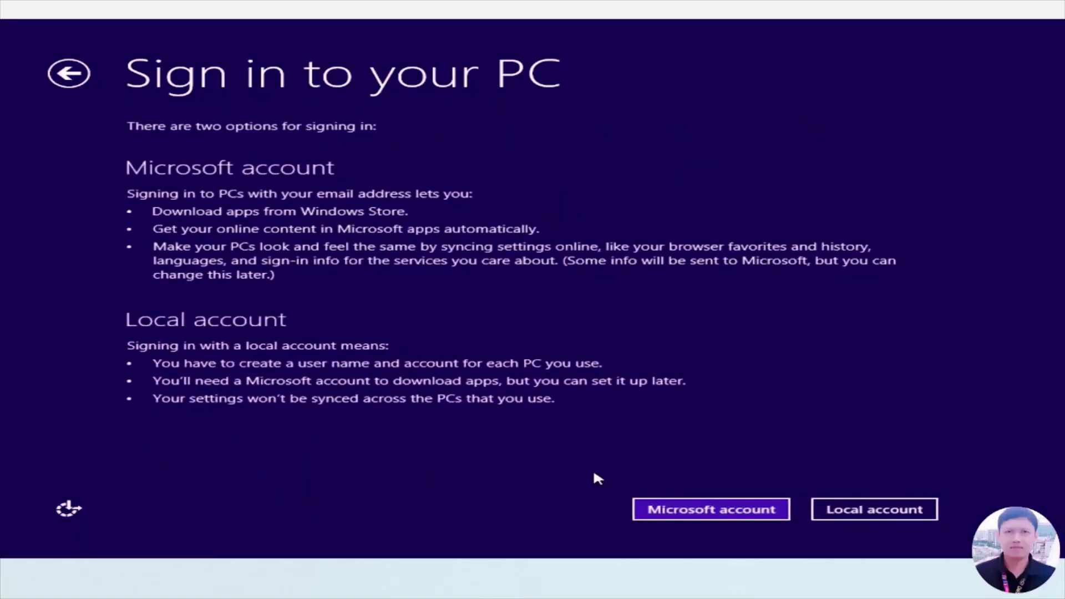
click(886, 510)
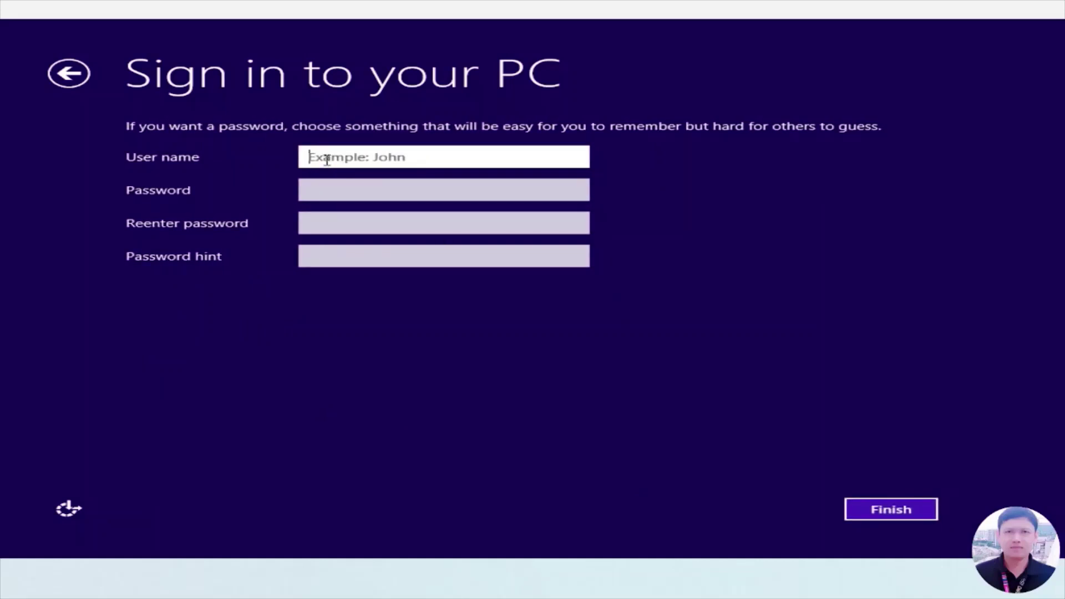
Step: Create local account ABC-1 with a password and password hint, then finish setup
text(ABC)
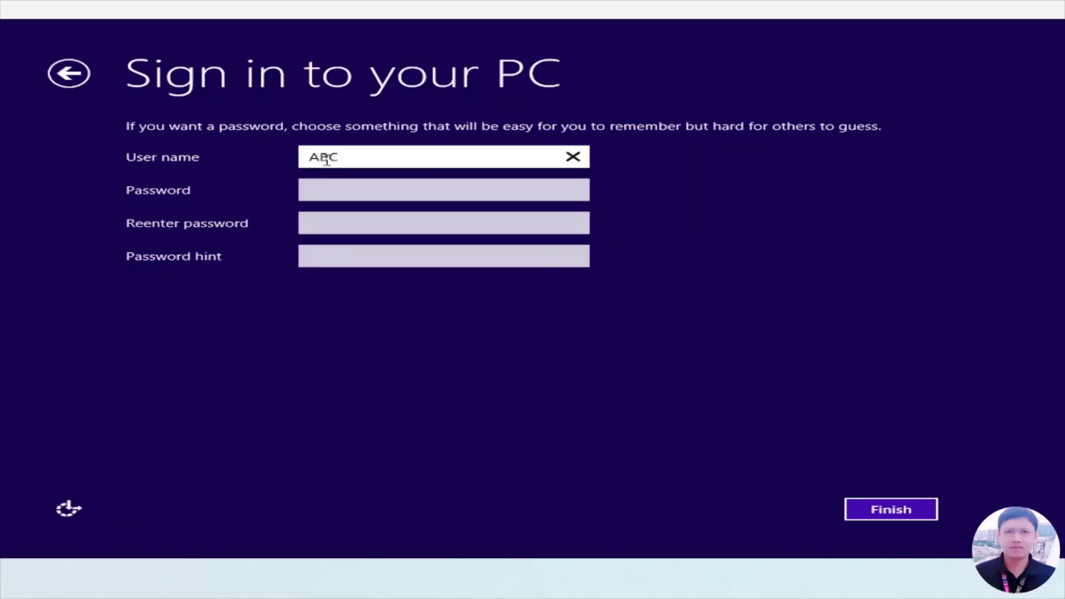
text(-1)
click(348, 187)
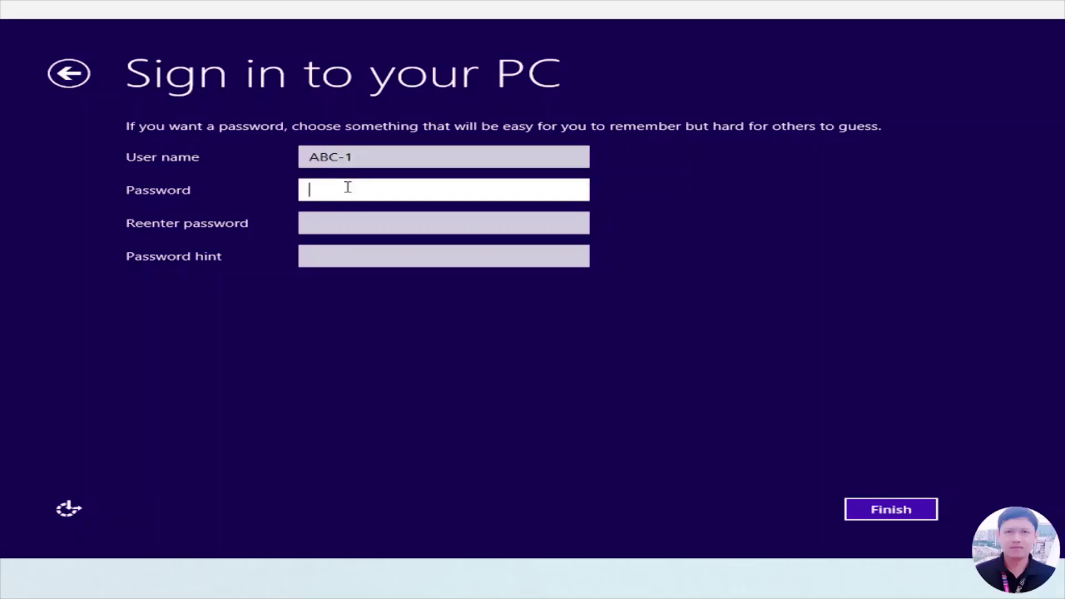
text(123)
click(348, 222)
text(123)
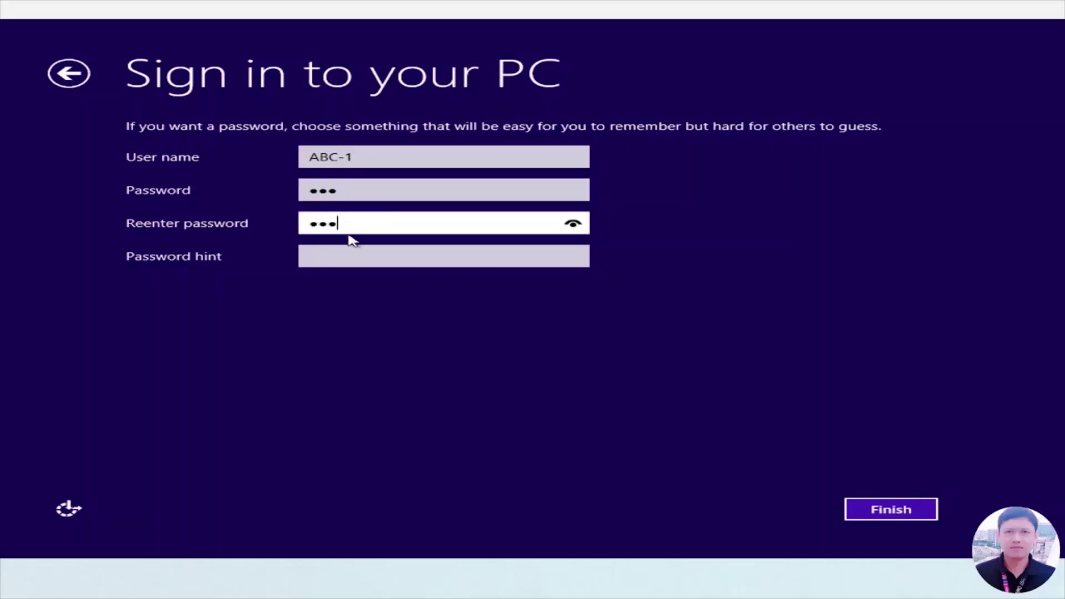
click(342, 256)
text(321)
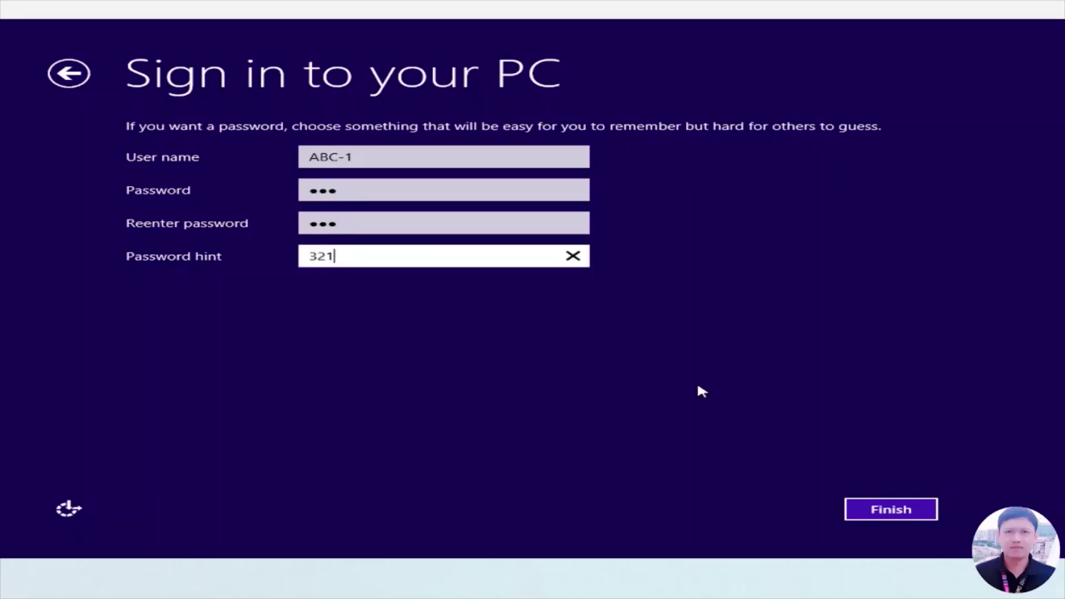
click(895, 513)
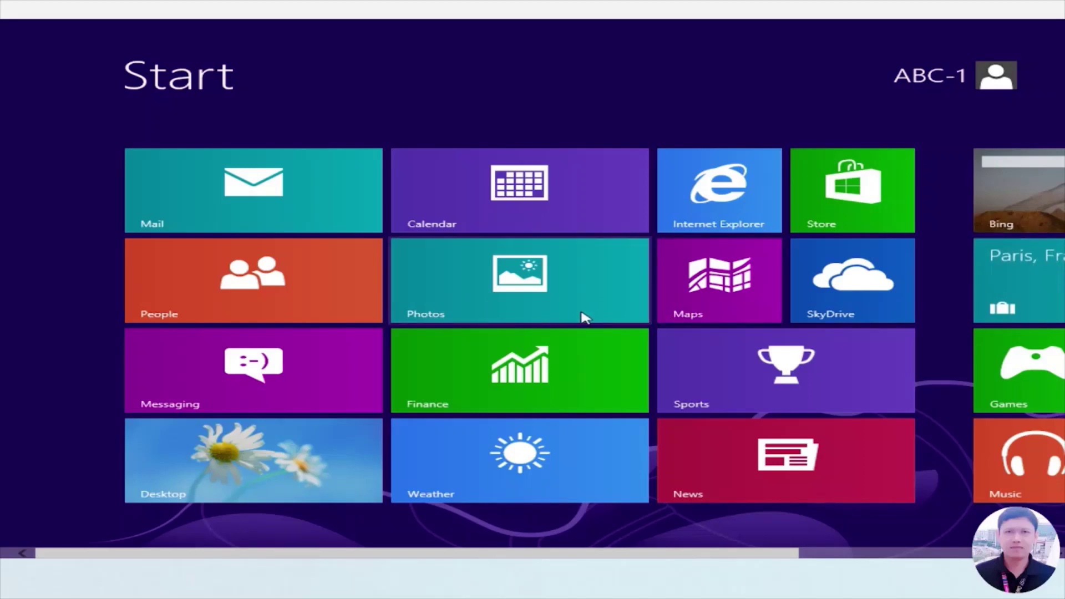
Step: Open the Desktop tile on the Start screen
click(289, 461)
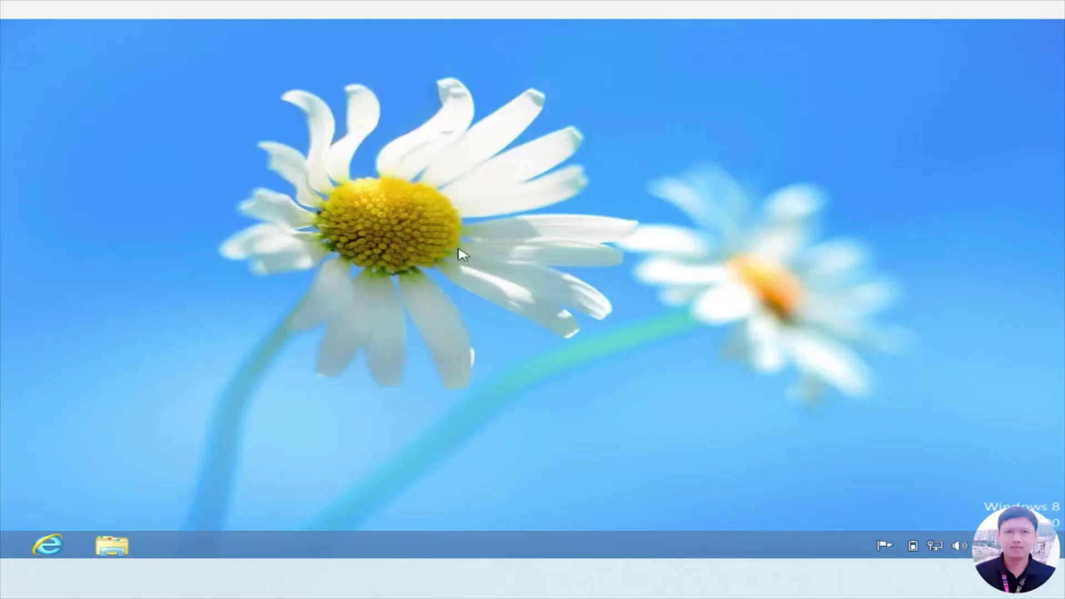
Step: Enable the Computer and user's files desktop icons in Desktop Icon Settings, then close Personalization
right_click(527, 304)
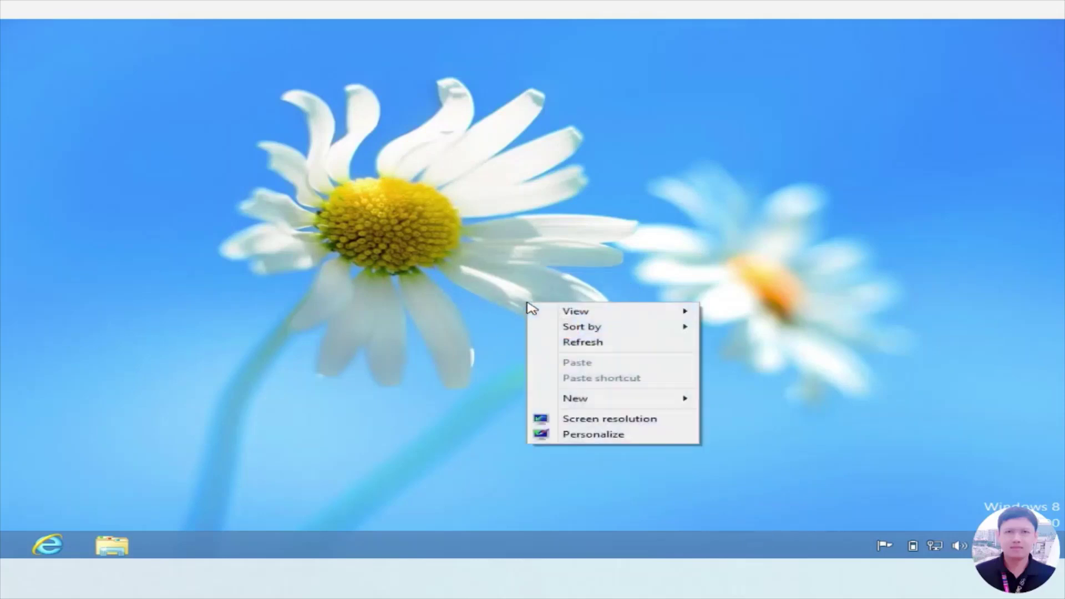
click(600, 436)
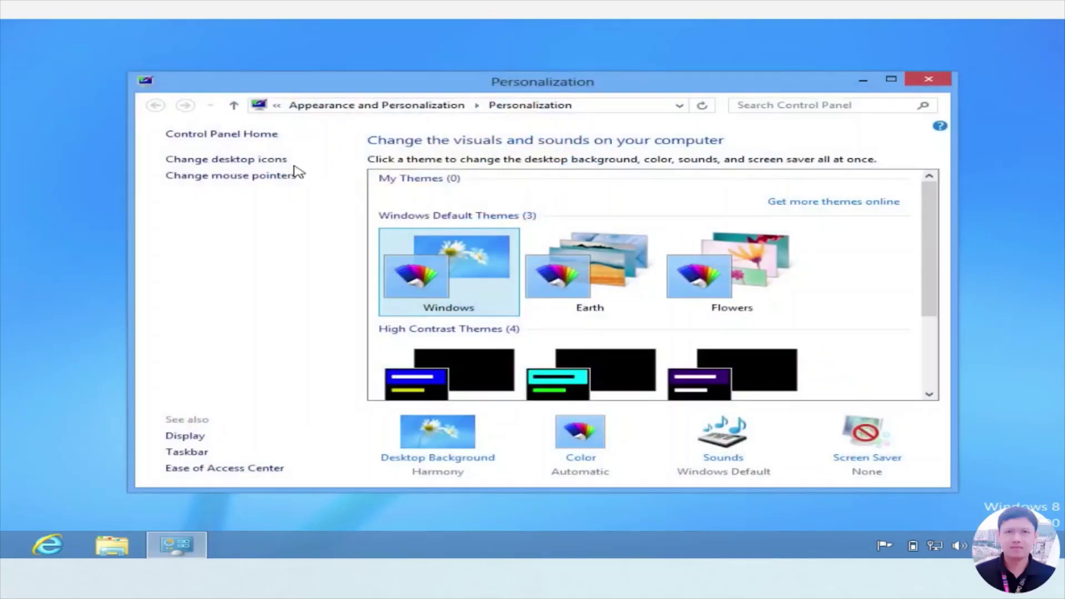
click(233, 161)
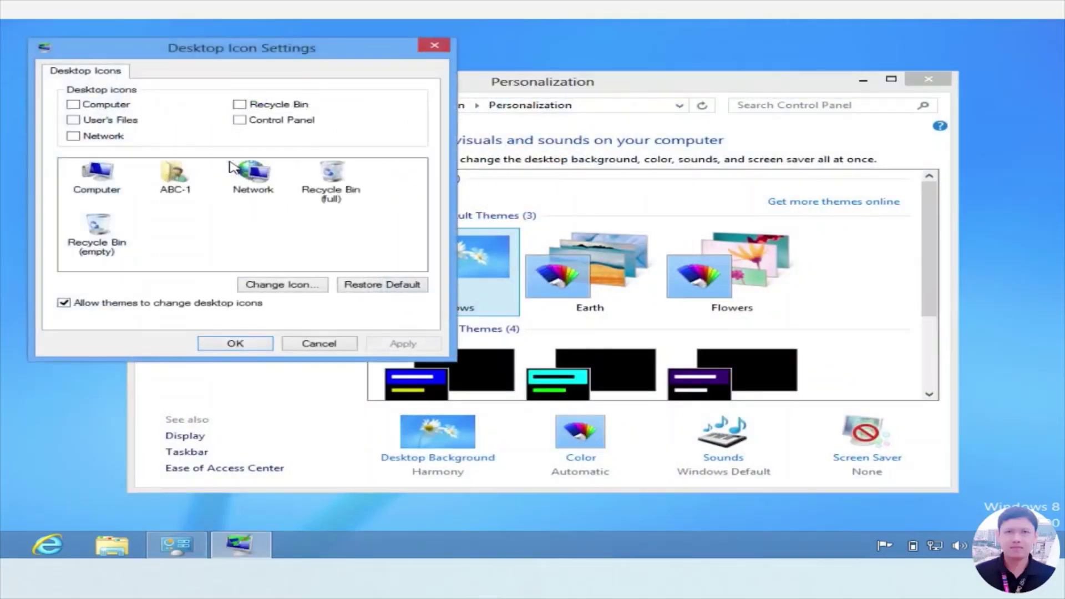
click(93, 106)
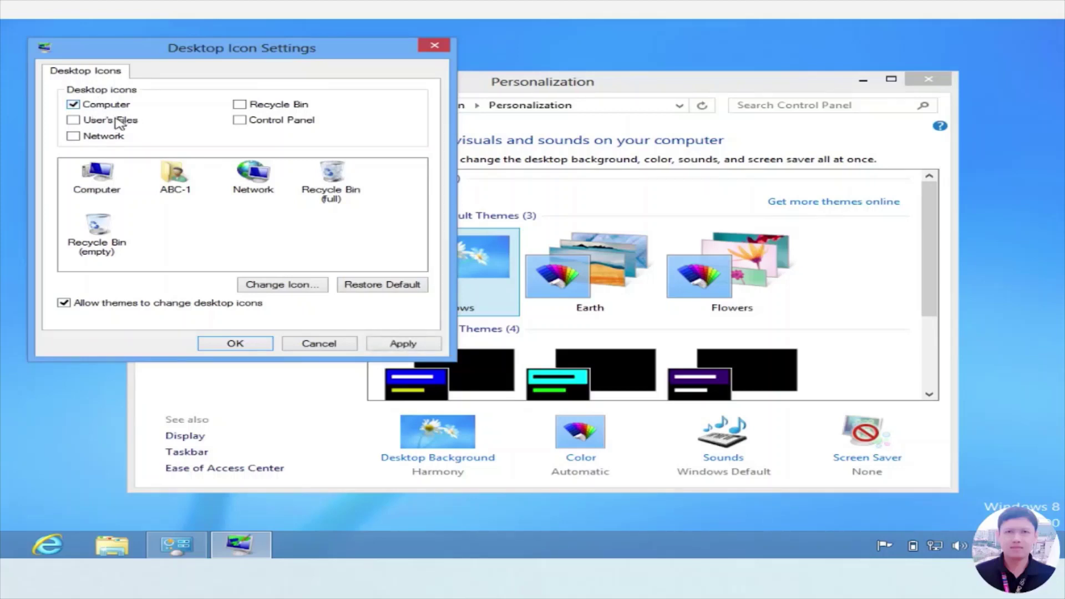
click(119, 120)
click(405, 344)
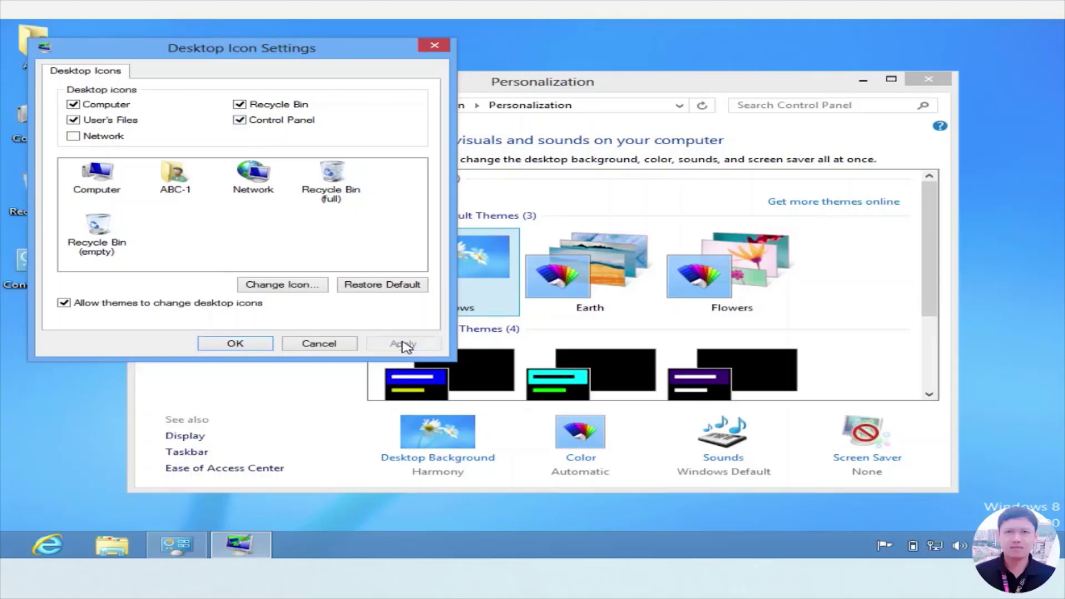
click(243, 346)
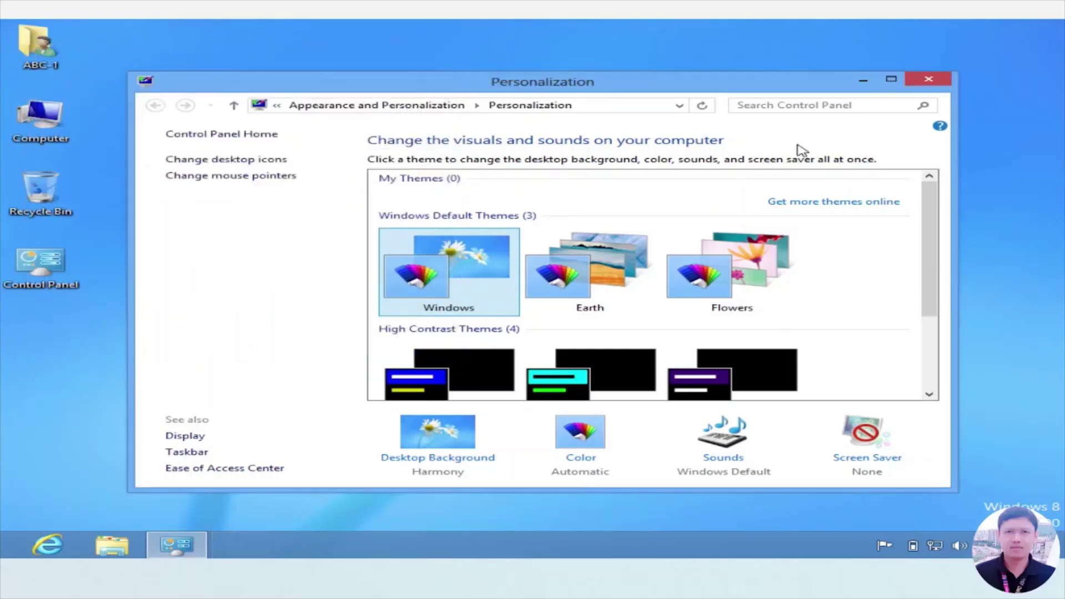
click(945, 79)
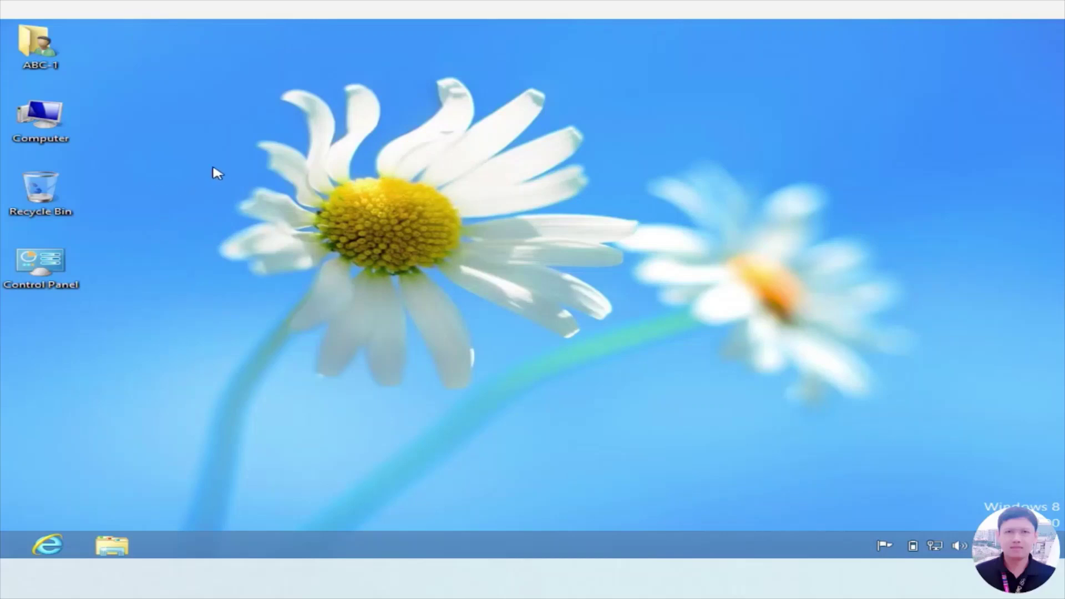
right_click(41, 120)
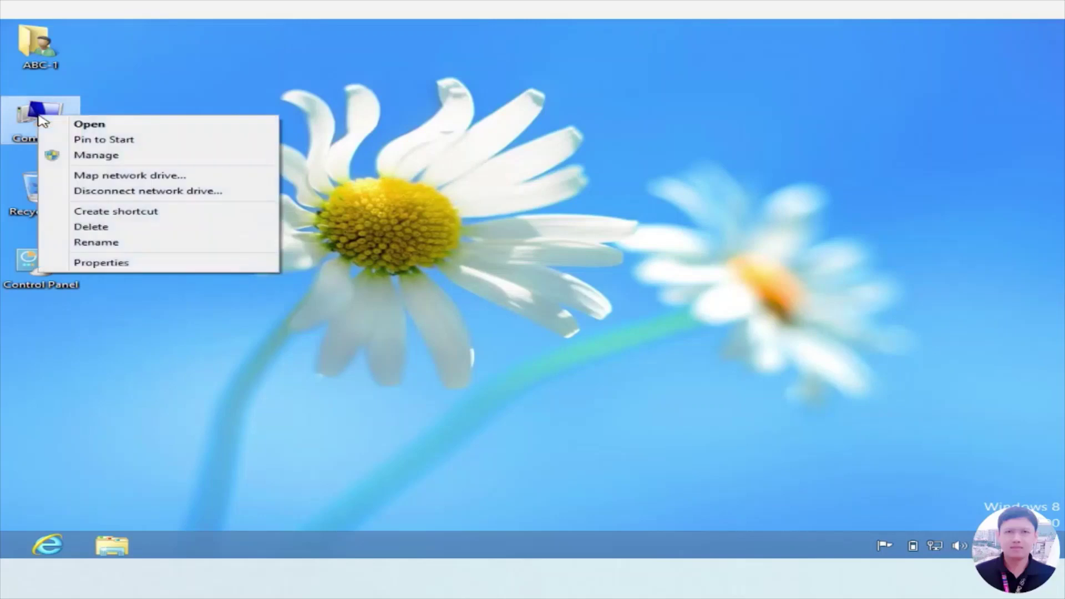
click(123, 263)
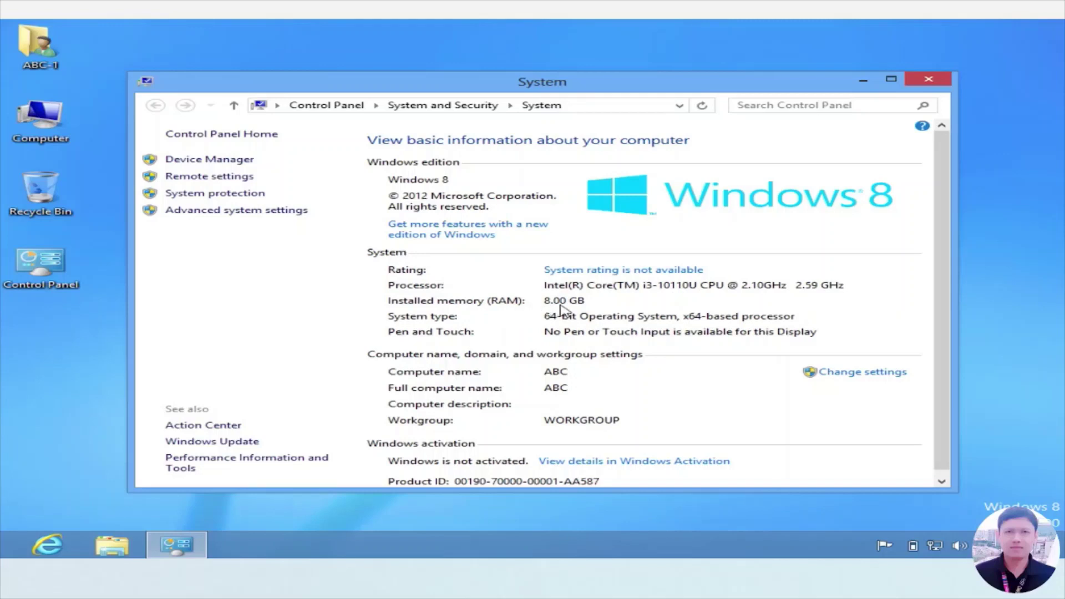
key(alt+F4)
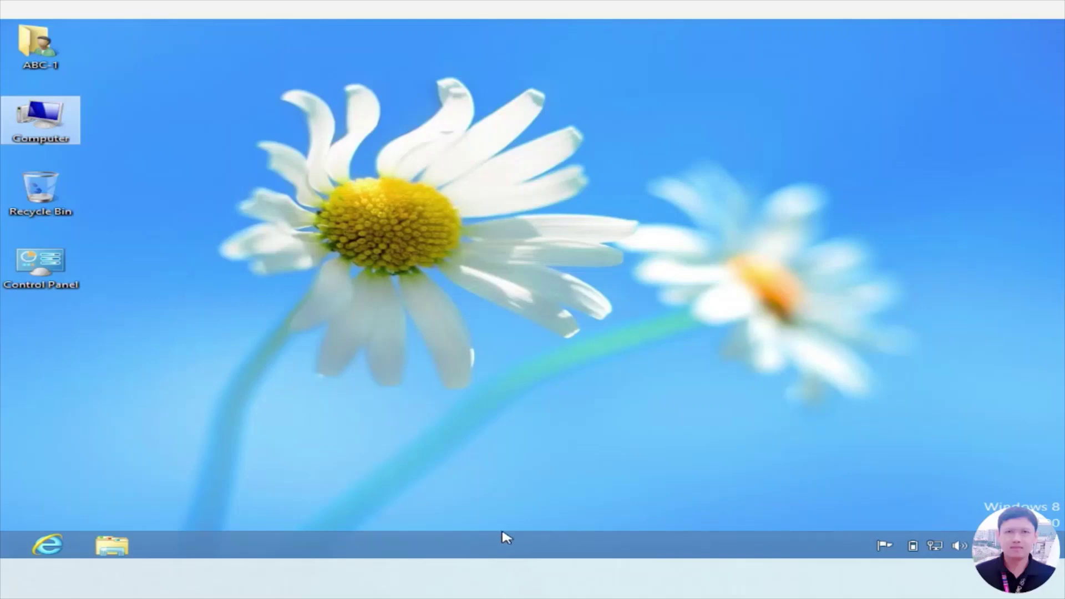
key(super)
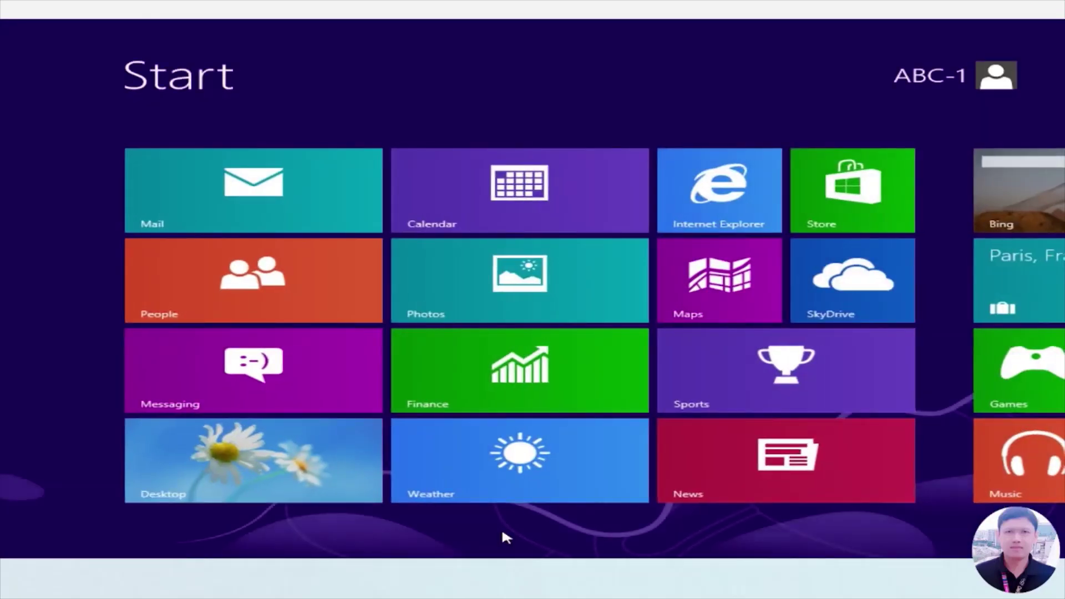
key(Right)
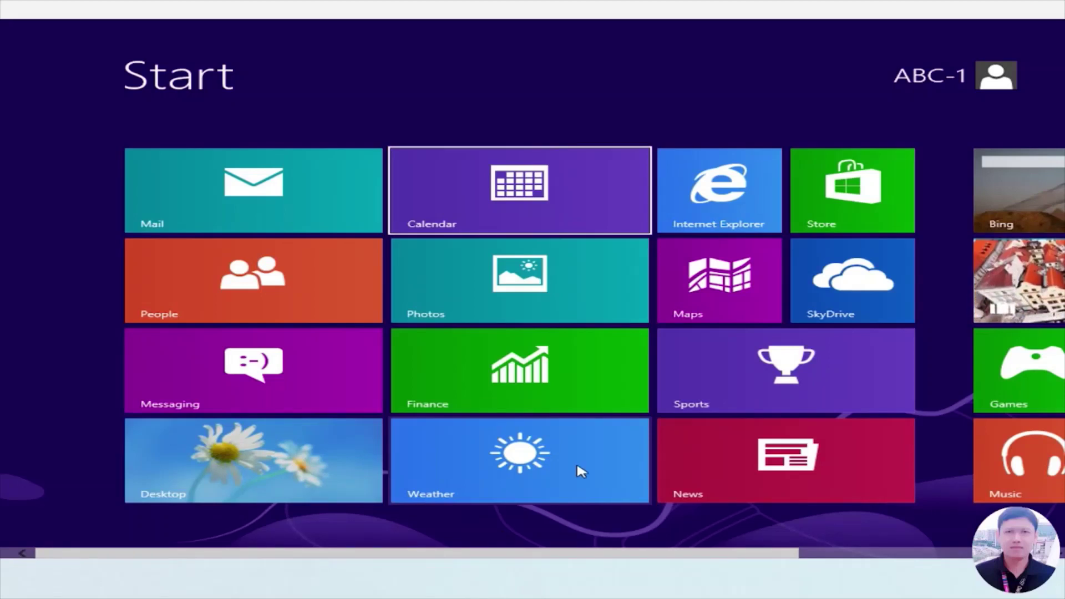
key(Right)
key(Right)
key(Right)
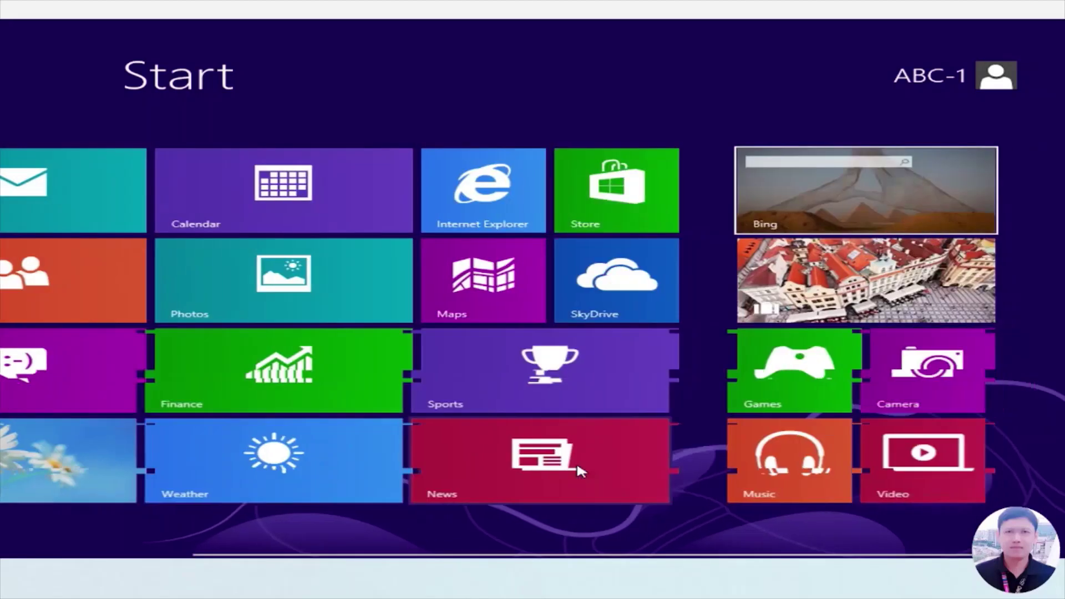
key(Left)
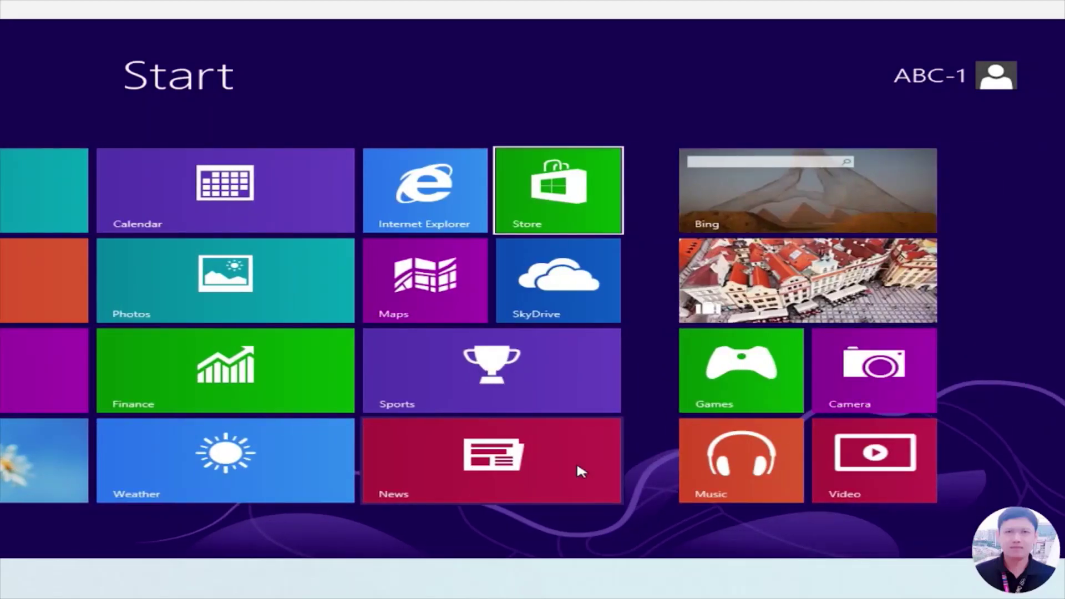
key(Left)
key(Left)
key(Left)
key(super)
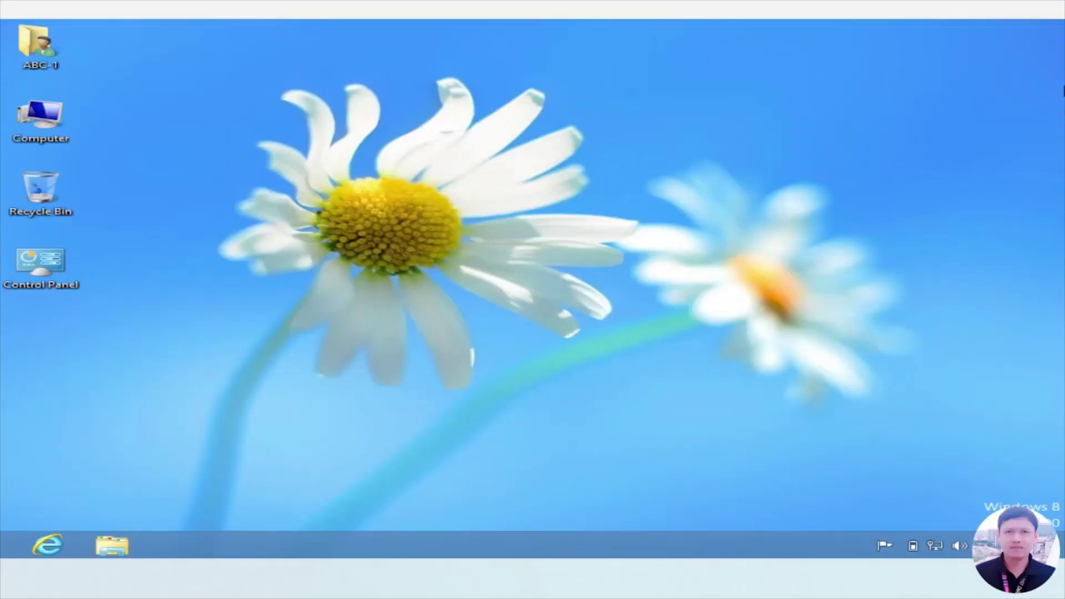
mouse_move(1059, 36)
mouse_move(1035, 166)
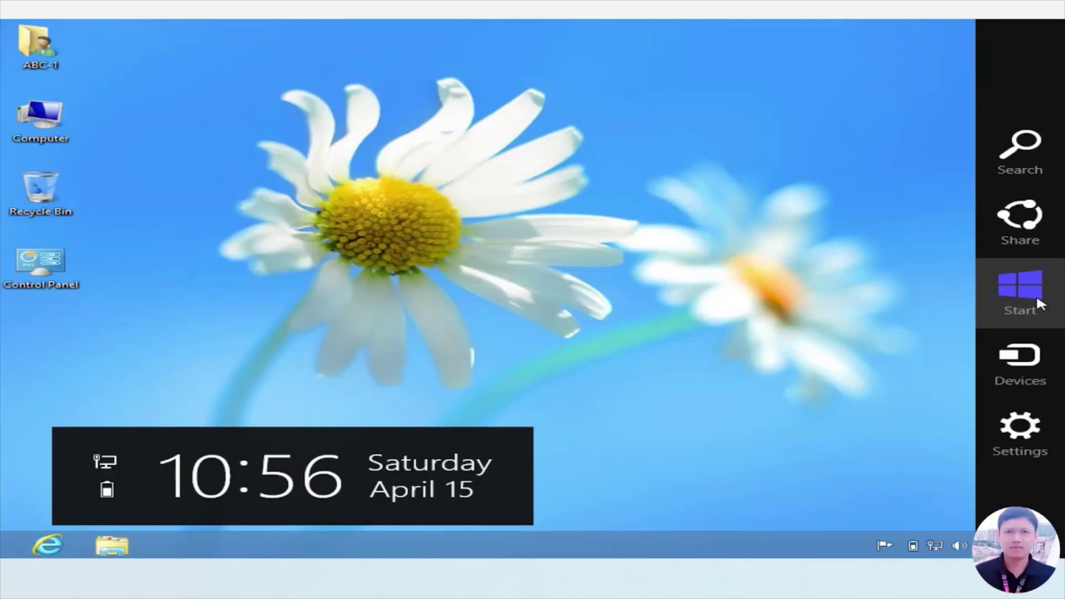
click(1036, 294)
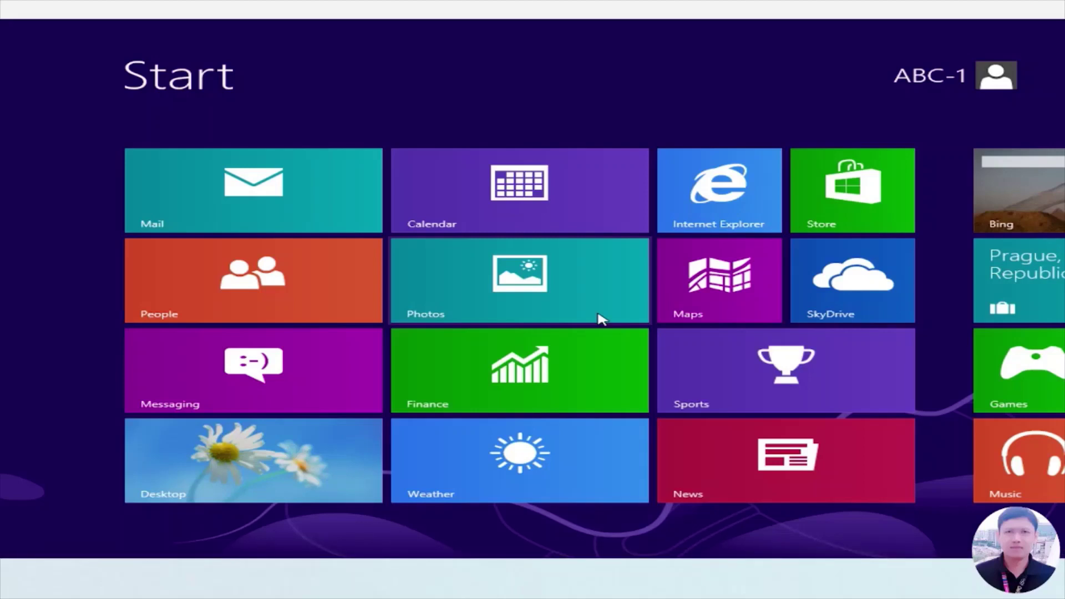
key(super)
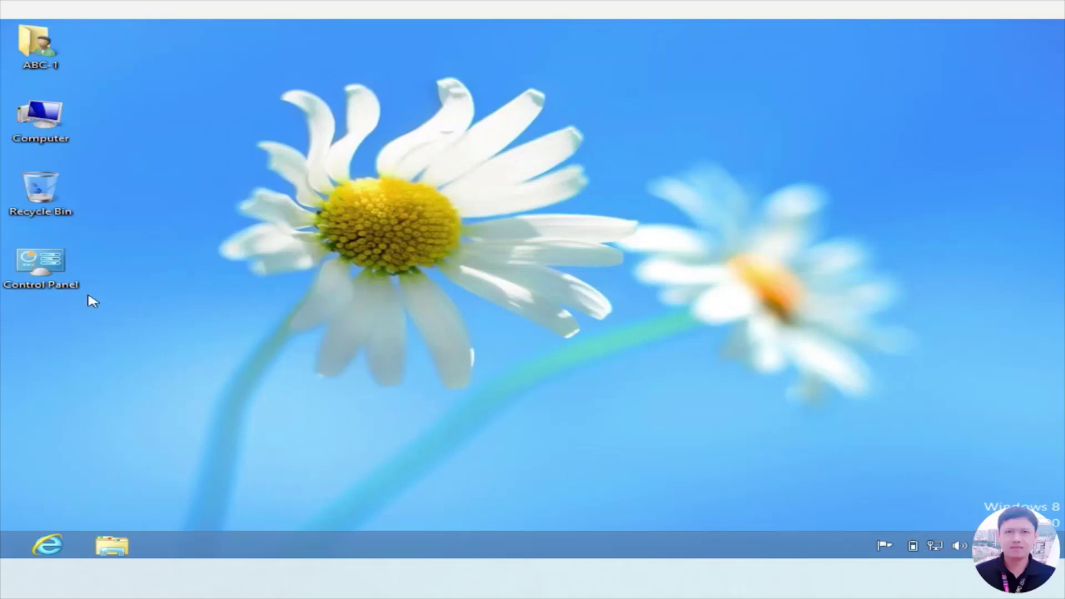
double_click(55, 286)
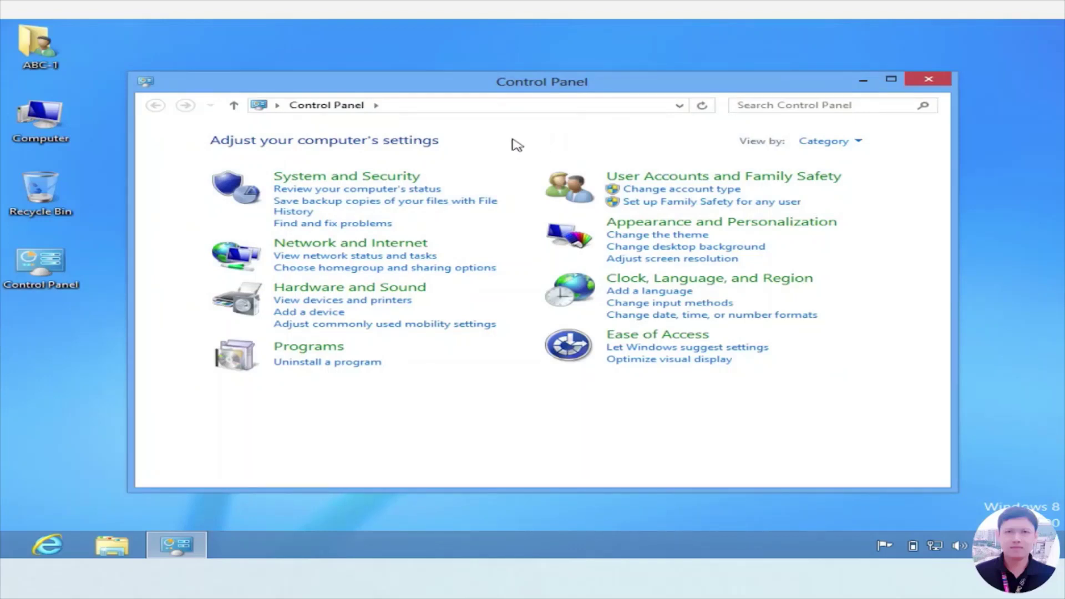
click(858, 146)
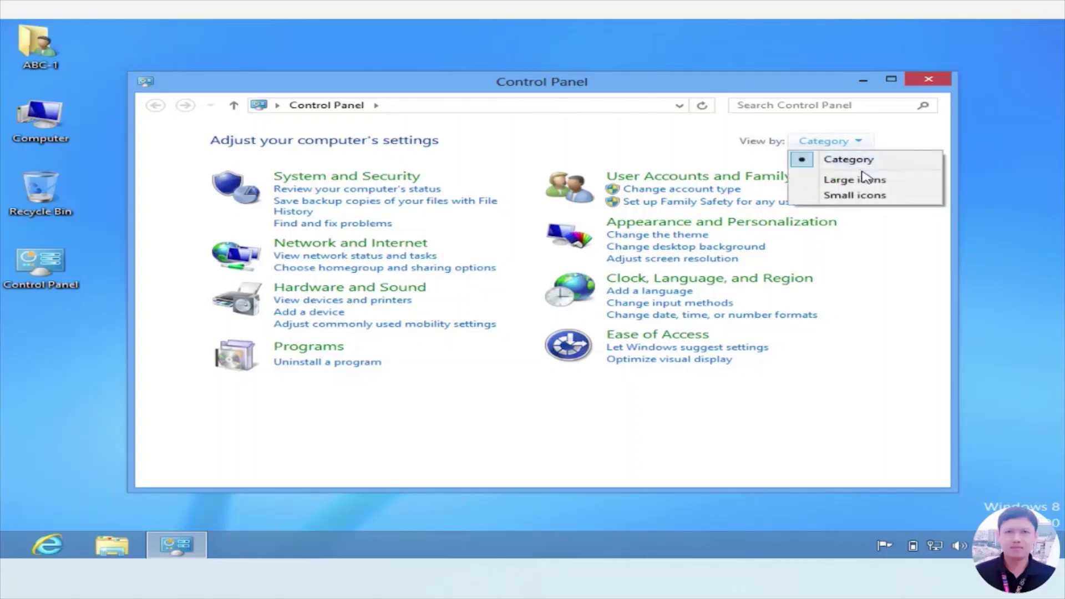
click(866, 179)
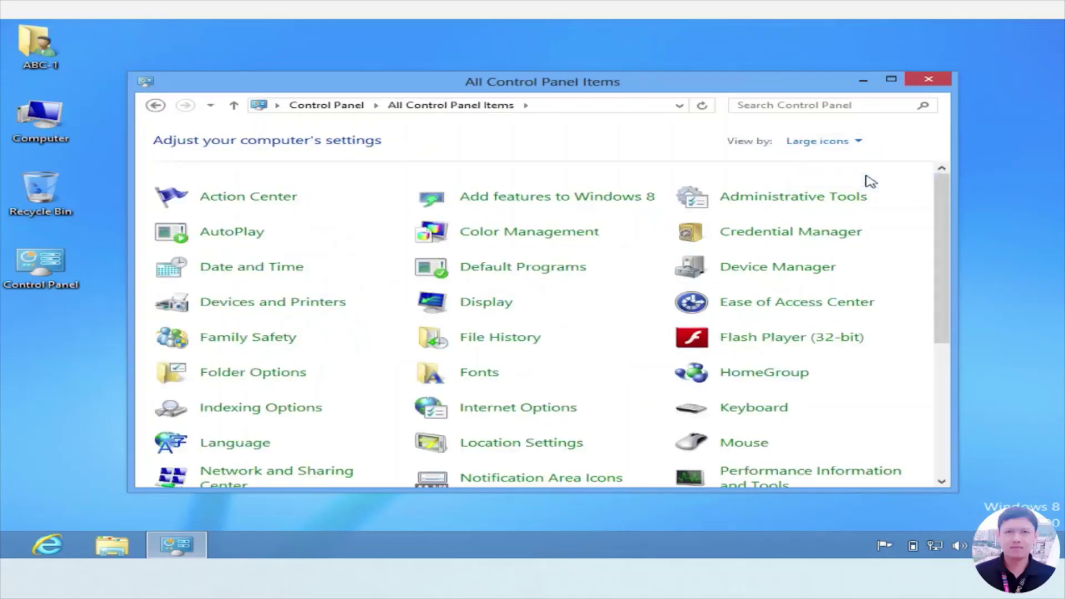
click(860, 144)
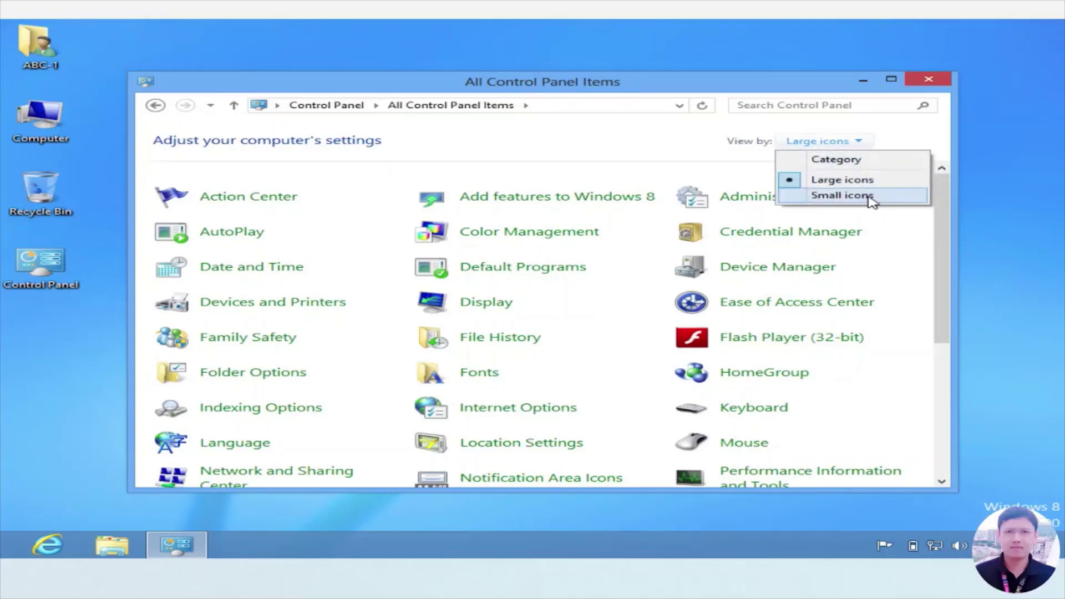
click(871, 198)
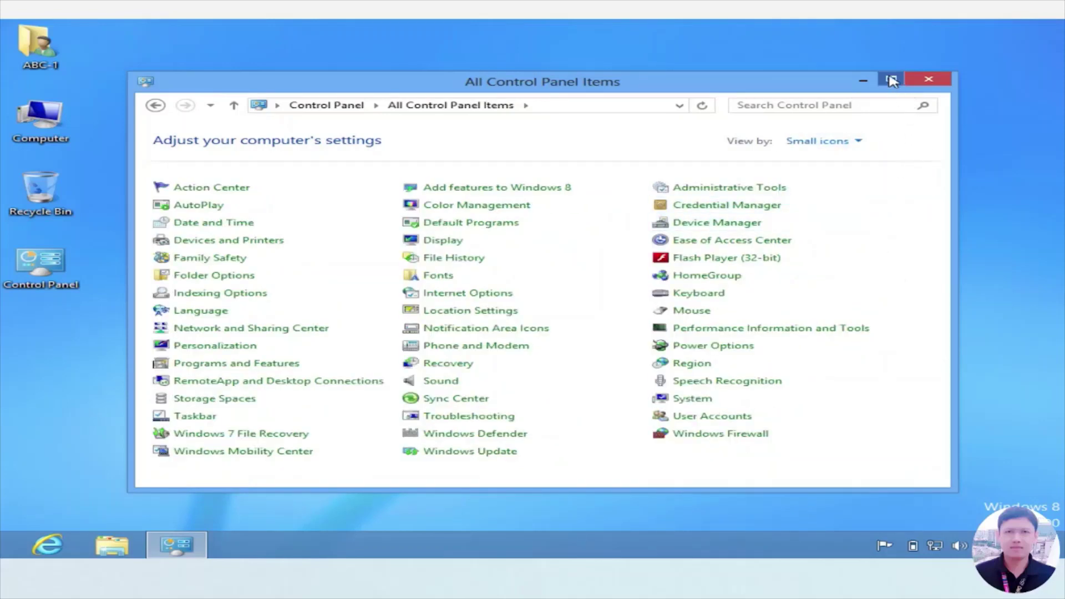
click(891, 81)
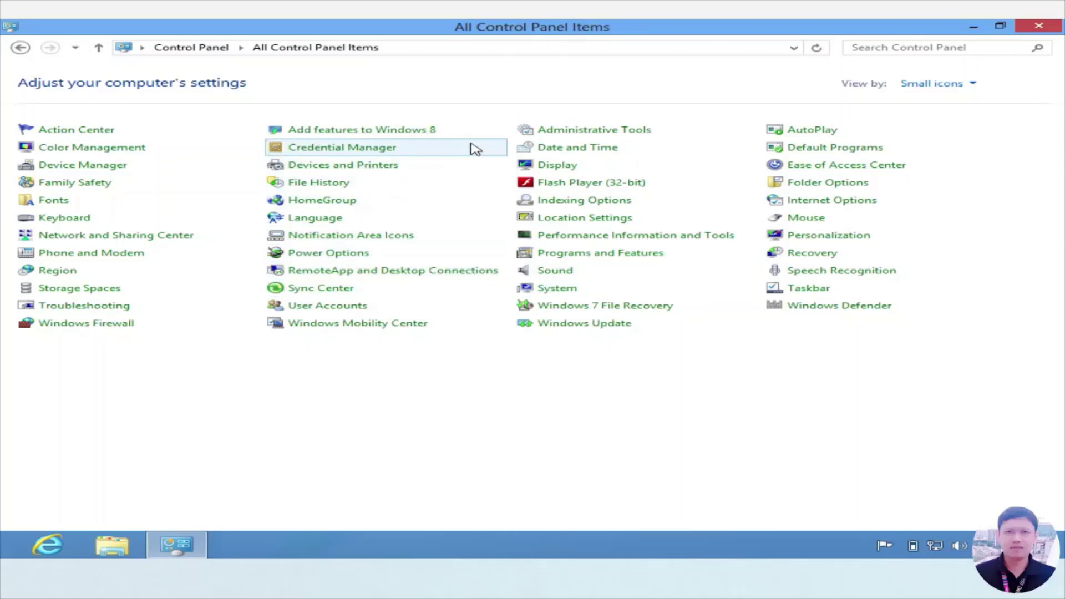
key(alt+F4)
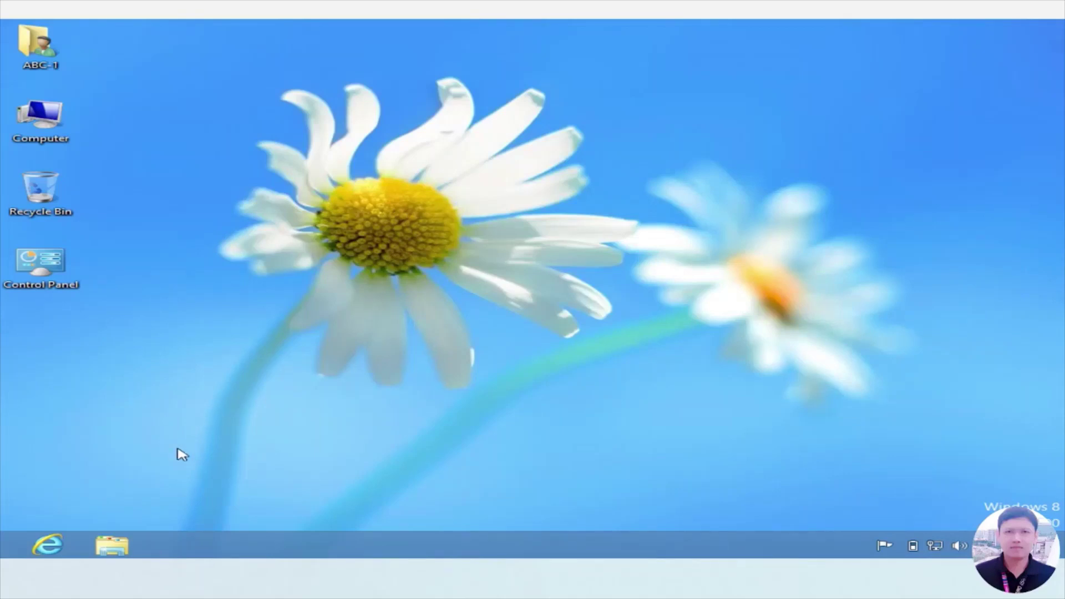
click(117, 548)
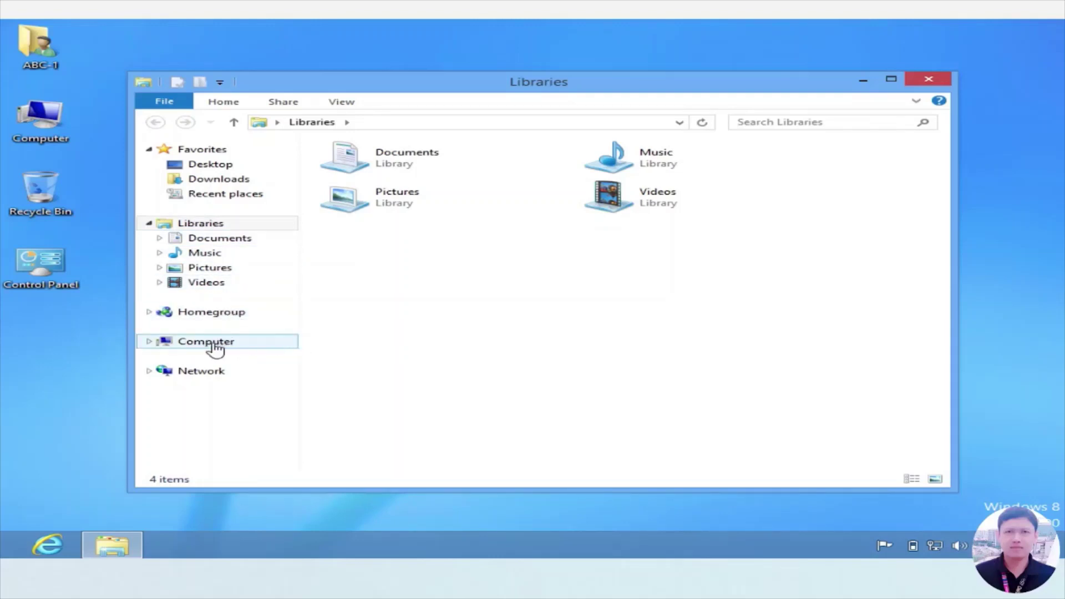
click(215, 348)
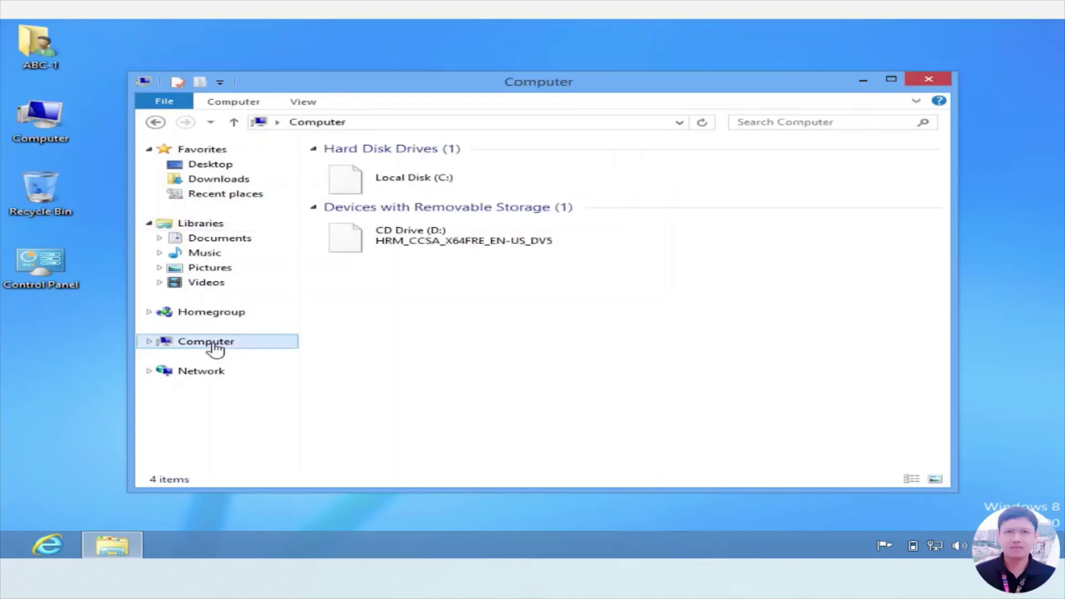
right_click(433, 179)
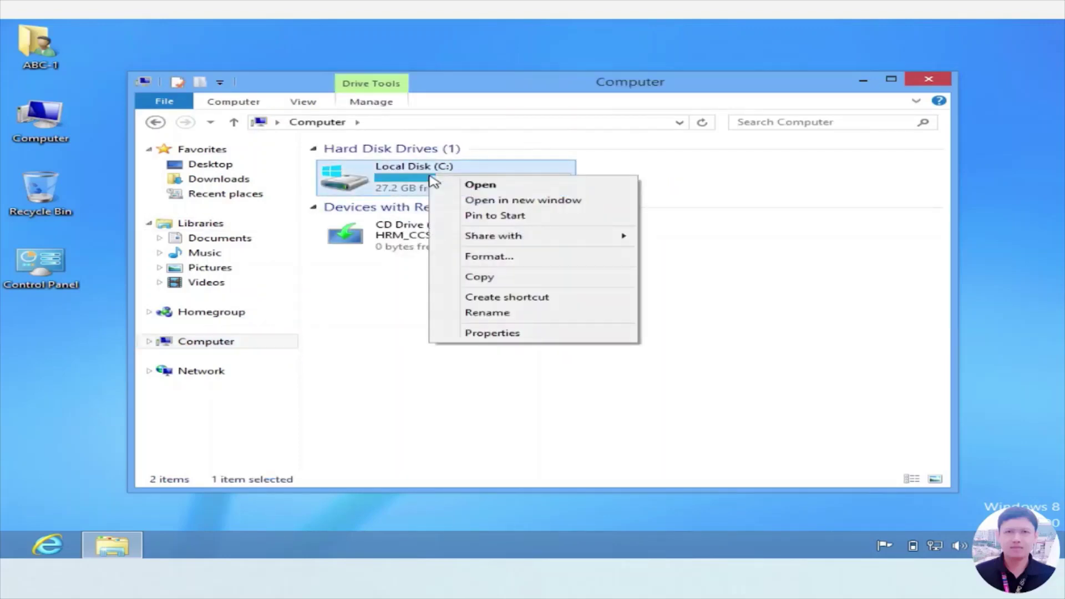
click(510, 334)
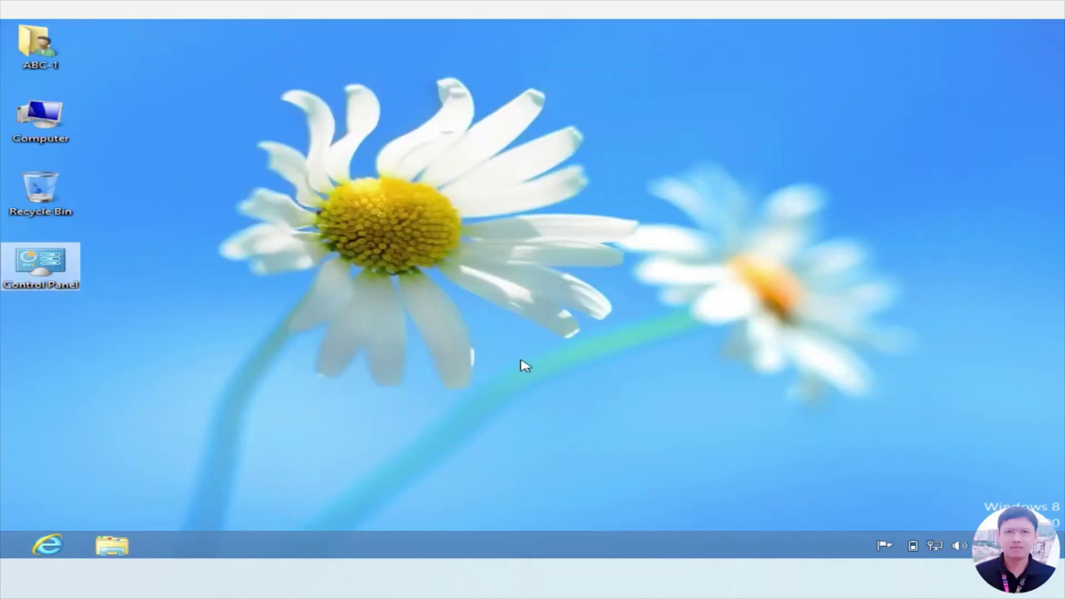
Step: Set the first Flowers image, the red flower img7, as the desktop background and save
right_click(529, 287)
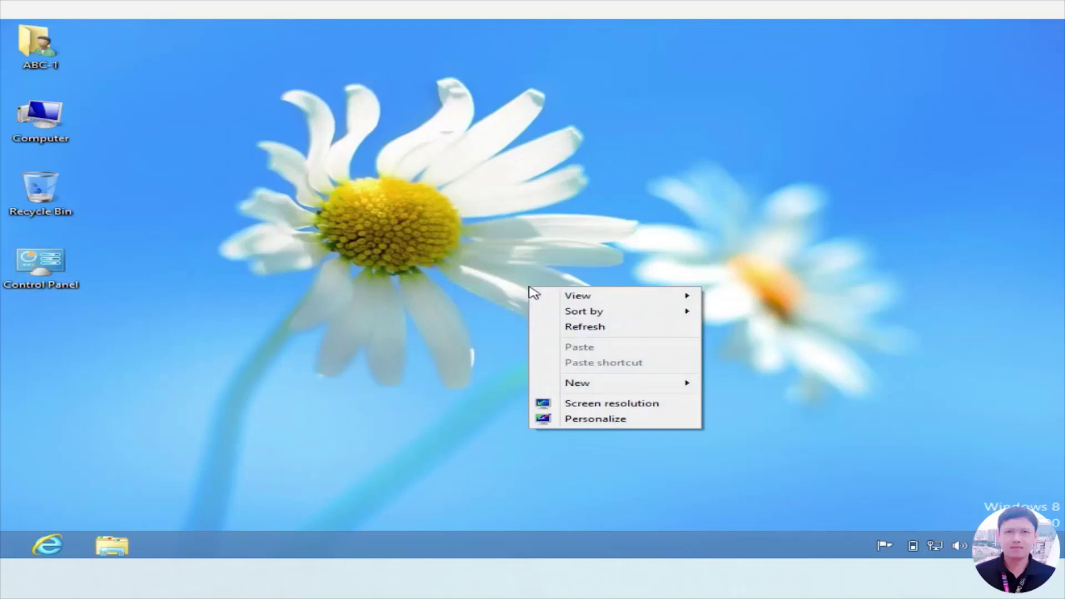
click(588, 419)
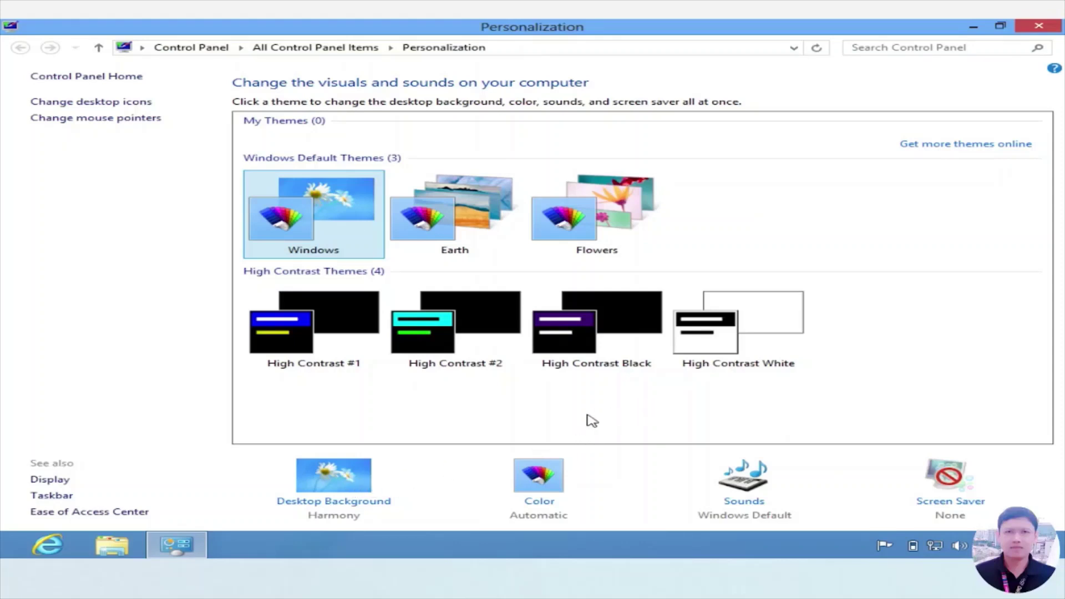
click(348, 486)
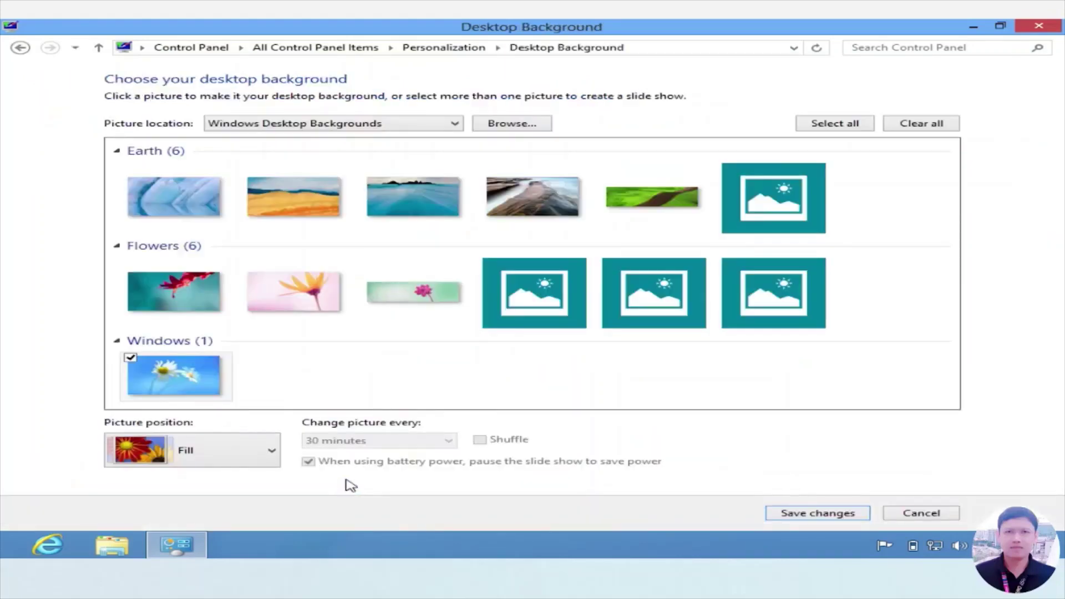
click(189, 316)
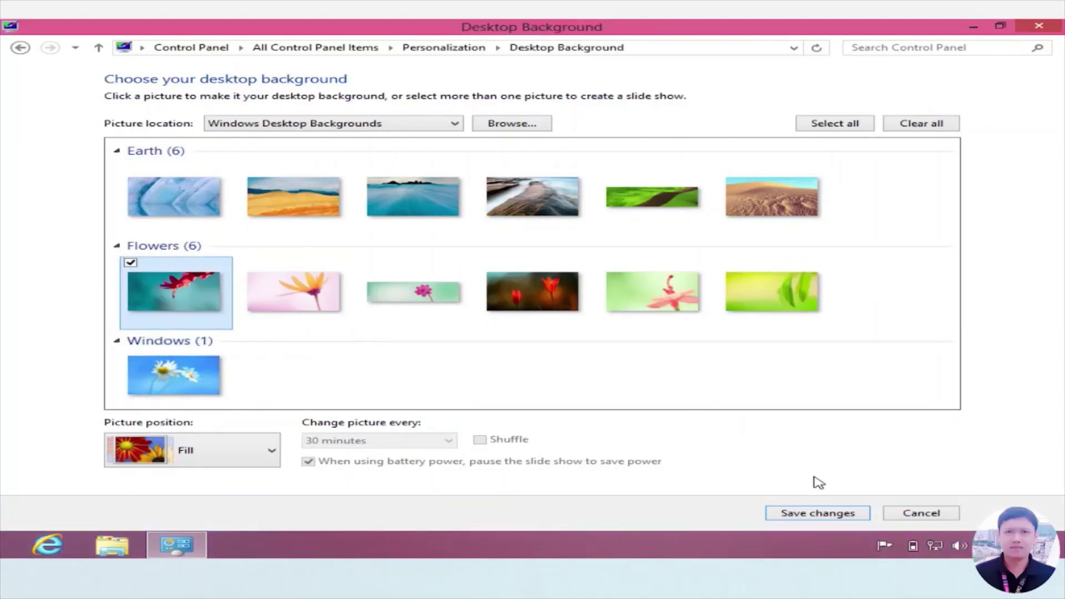
click(823, 514)
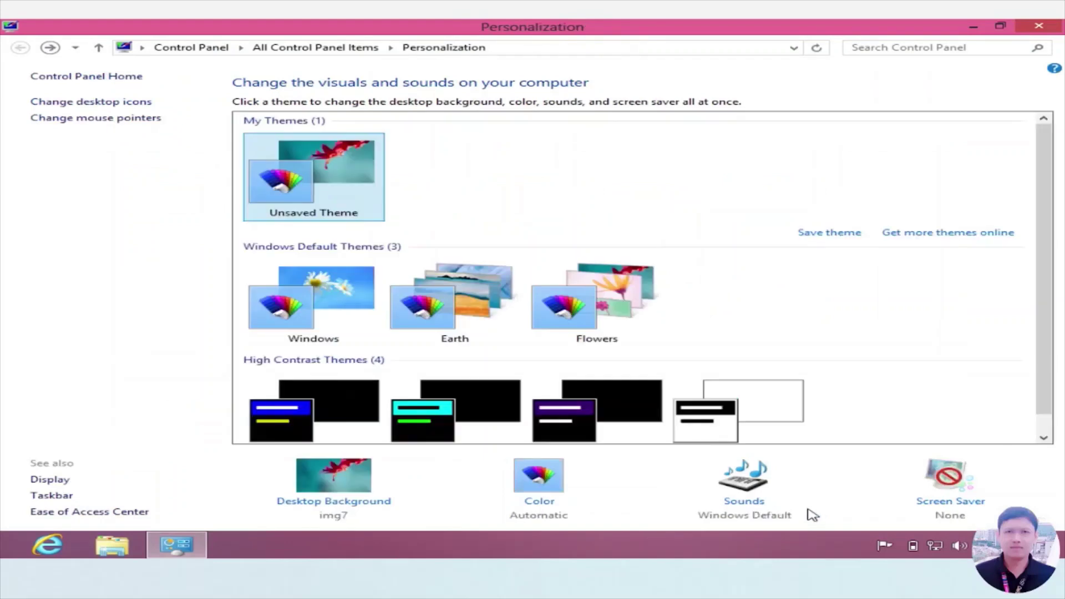
click(1038, 28)
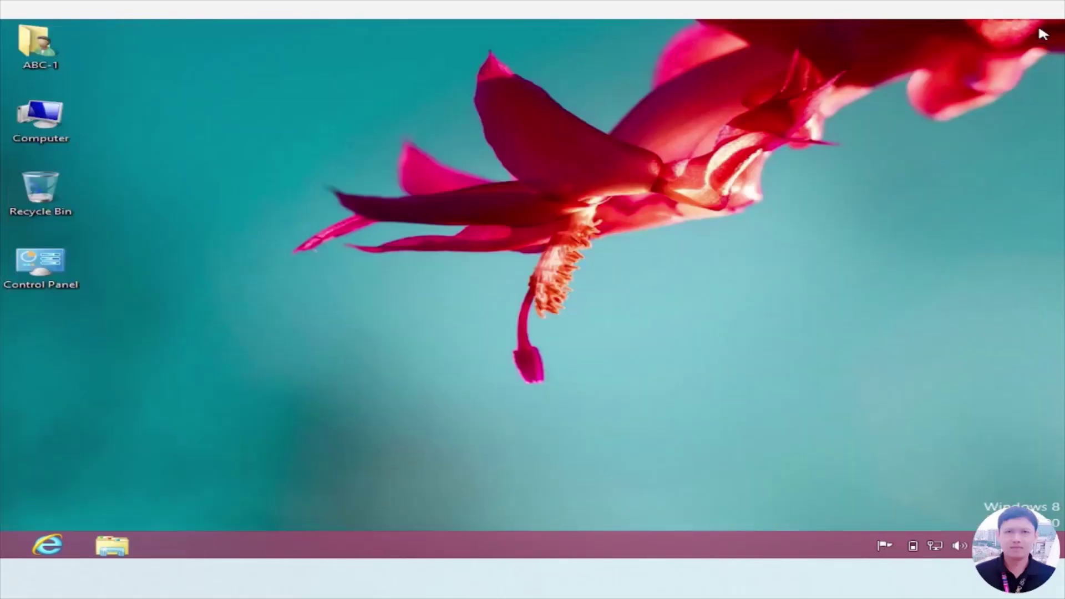